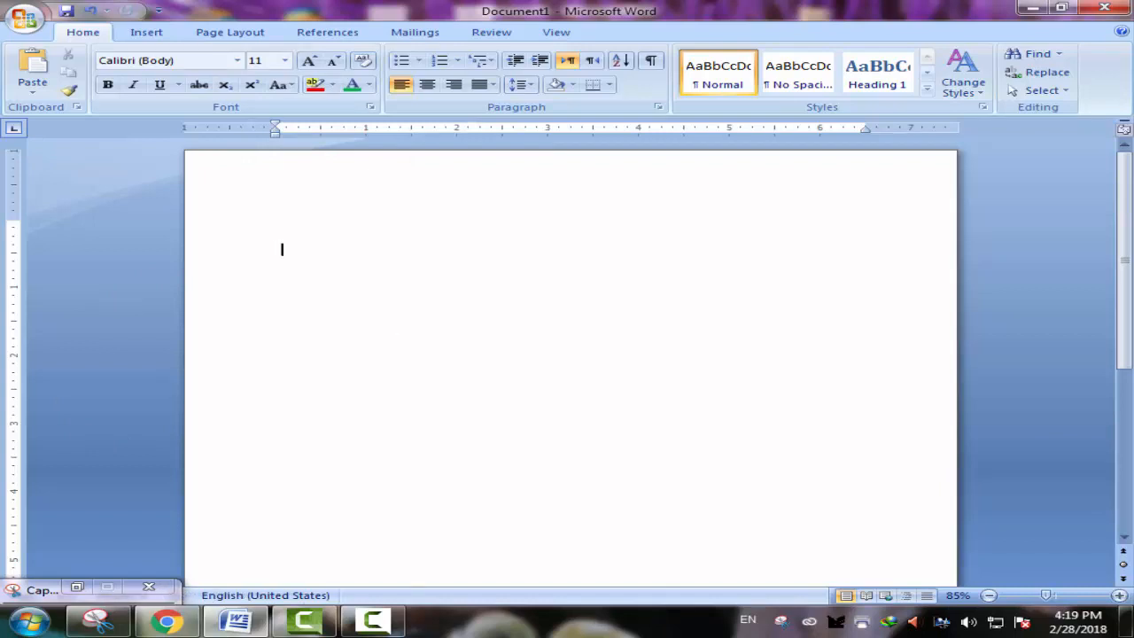
Enter the title "Financial Proposal" on the first line of the blank document
{"action": "key", "text": "ctrl+z"}
{"action": "type", "text": "Financial P"}
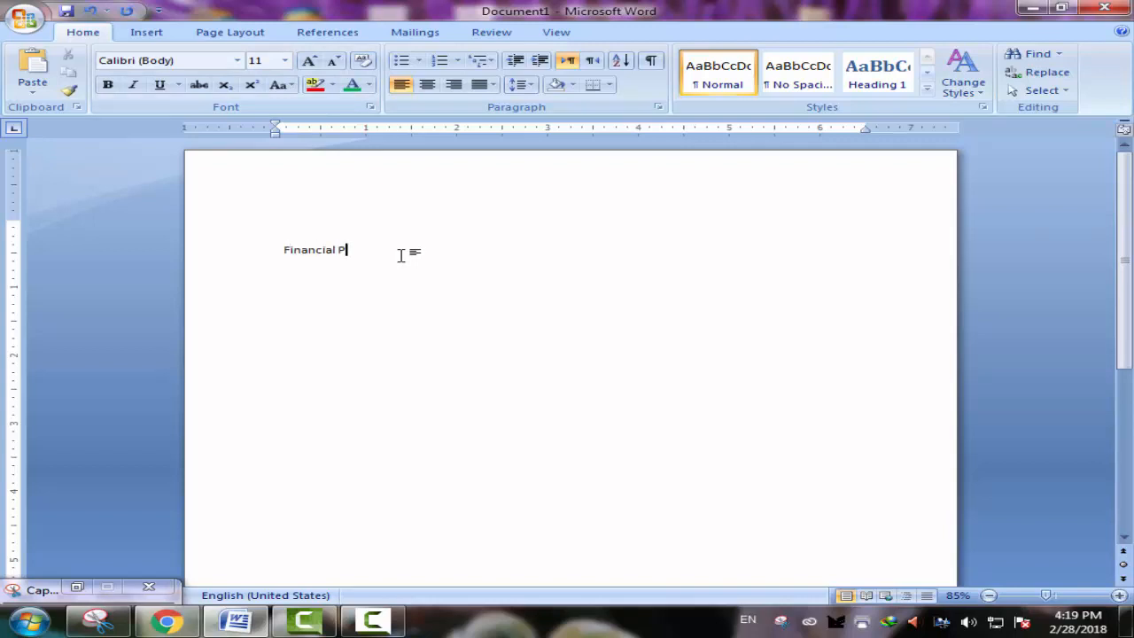
{"action": "type", "text": "roposa;"}
{"action": "key", "text": "BackSpace"}
{"action": "type", "text": "l"}
Set the "Financial Proposal" title to font size 22 and centre it on the page
{"action": "left_click_drag", "start_coordinate": [397, 250], "coordinate": [283, 252]}
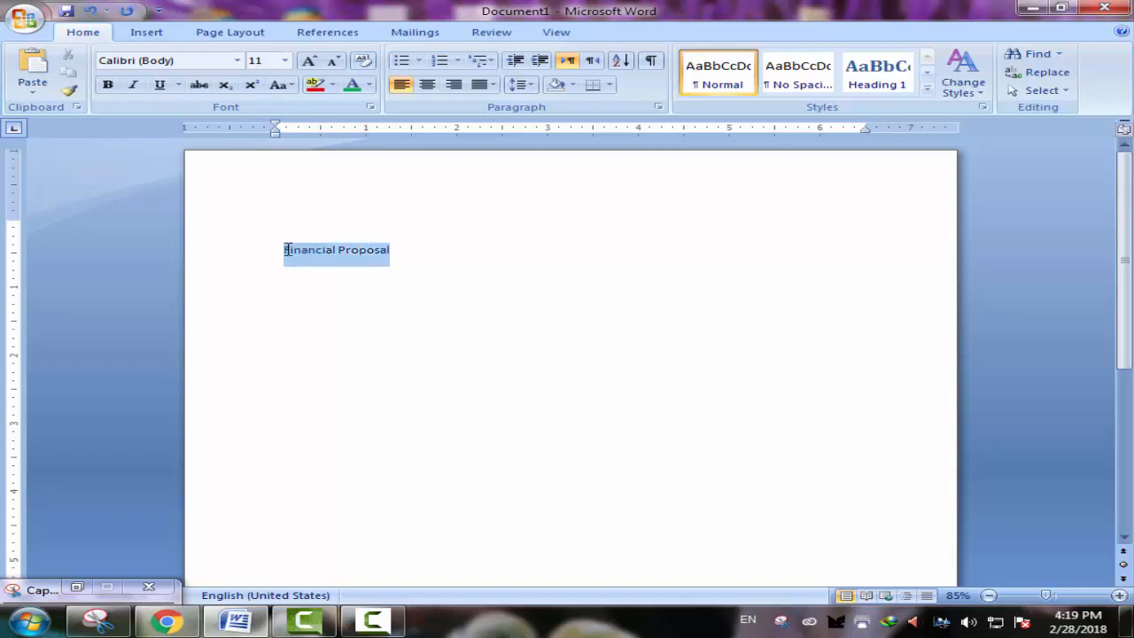
{"action": "left_click", "coordinate": [284, 60]}
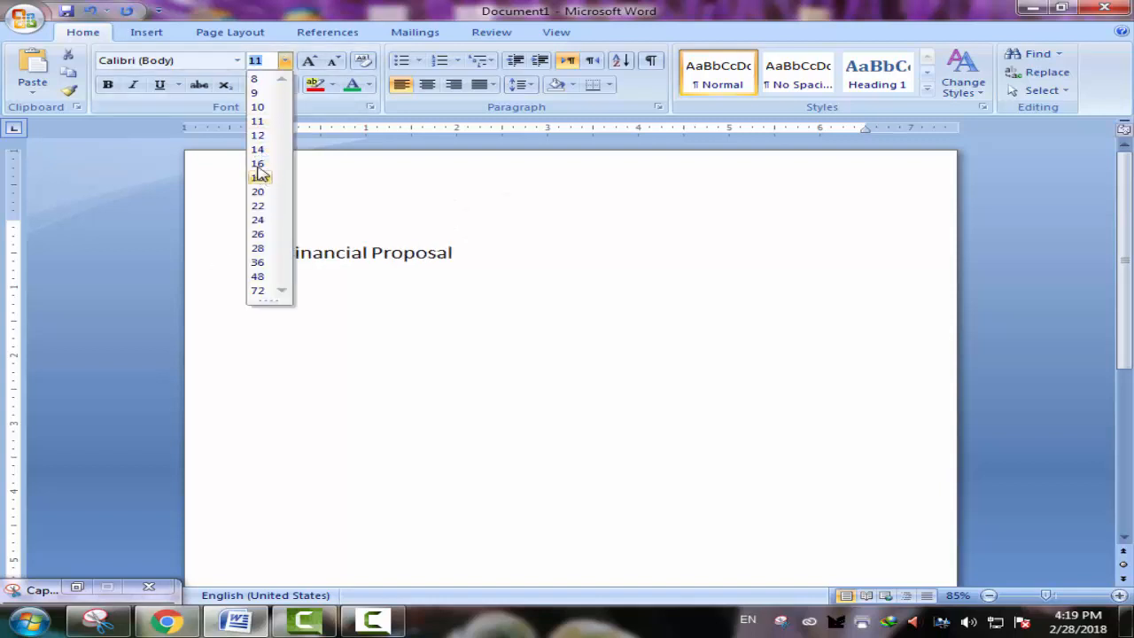
{"action": "left_click", "coordinate": [260, 208]}
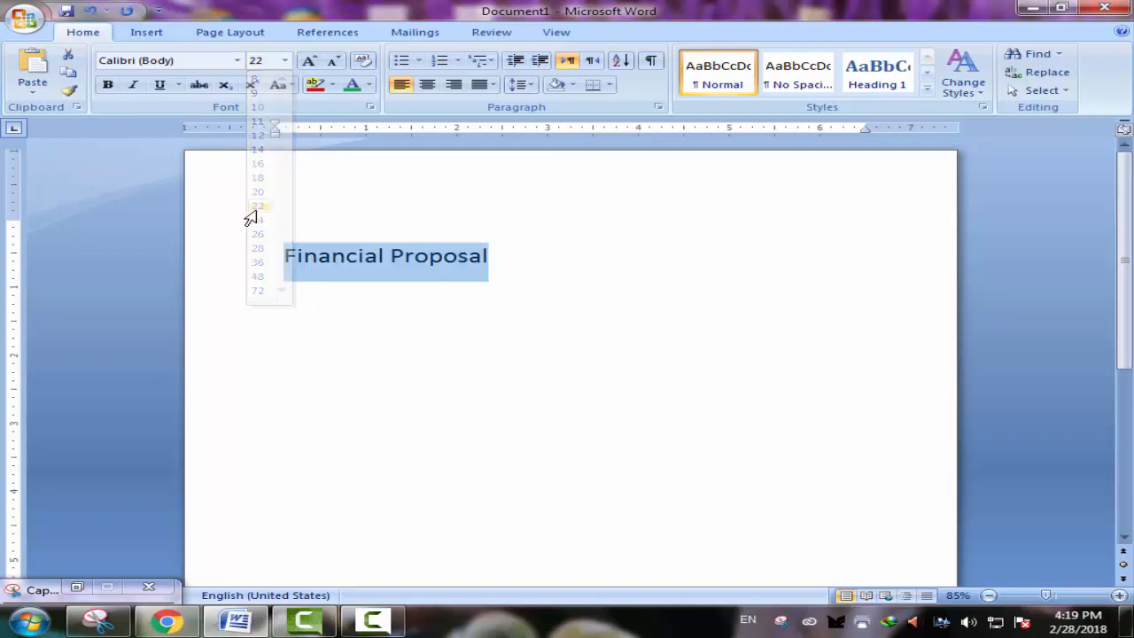
{"action": "left_click", "coordinate": [428, 85]}
{"action": "left_click", "coordinate": [694, 282]}
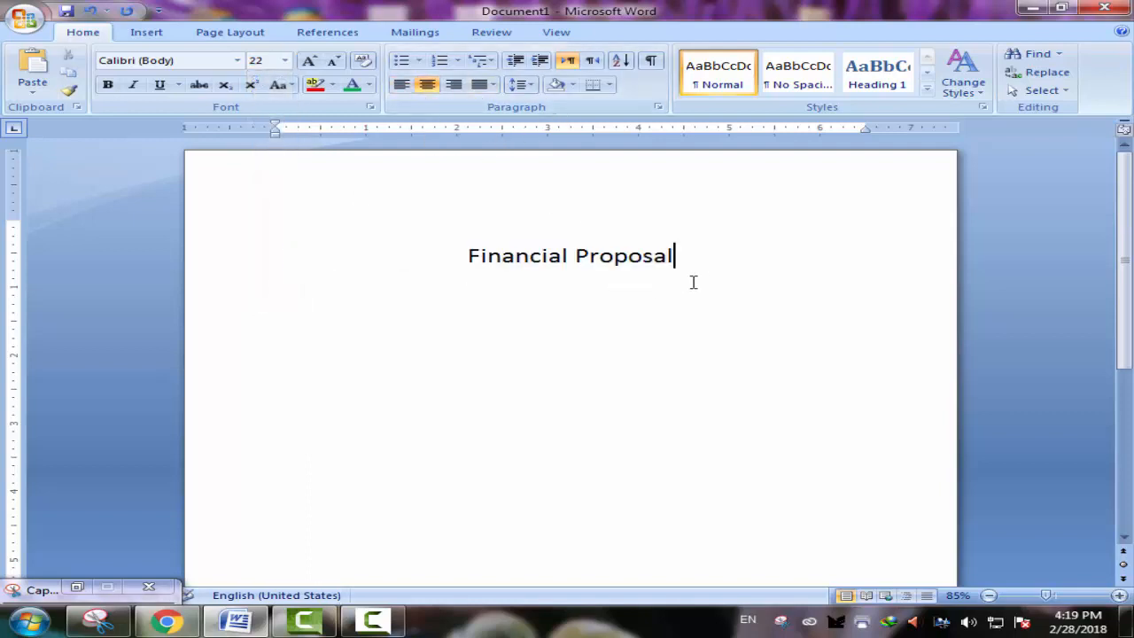
Make the "Financial Proposal" title bold
{"action": "left_click_drag", "start_coordinate": [689, 265], "coordinate": [263, 140]}
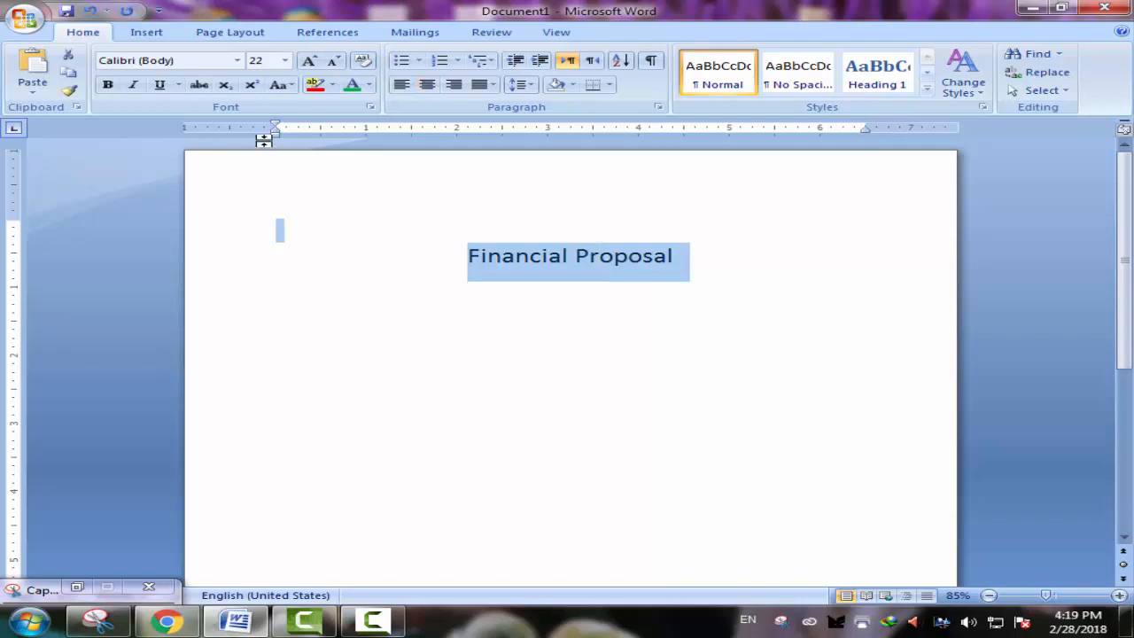
{"action": "left_click", "coordinate": [108, 85]}
{"action": "left_click", "coordinate": [696, 254]}
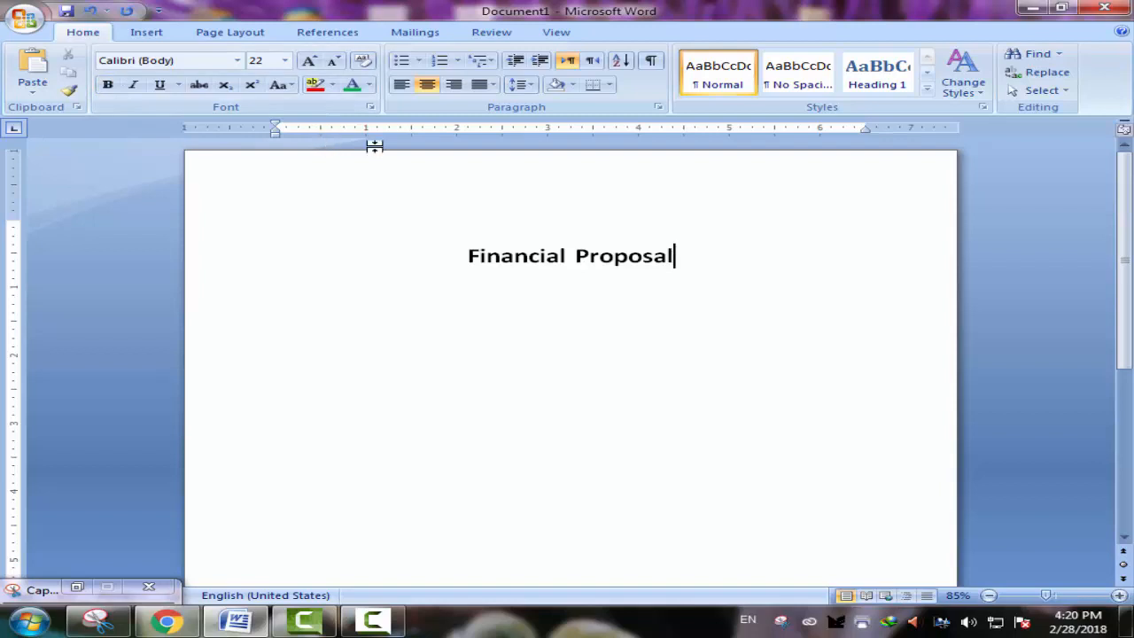
Add a left-aligned line at font size 12 below the title, reading "Firm Name : ABC"
{"action": "key", "text": "Return"}
{"action": "key", "text": "ctrl+l"}
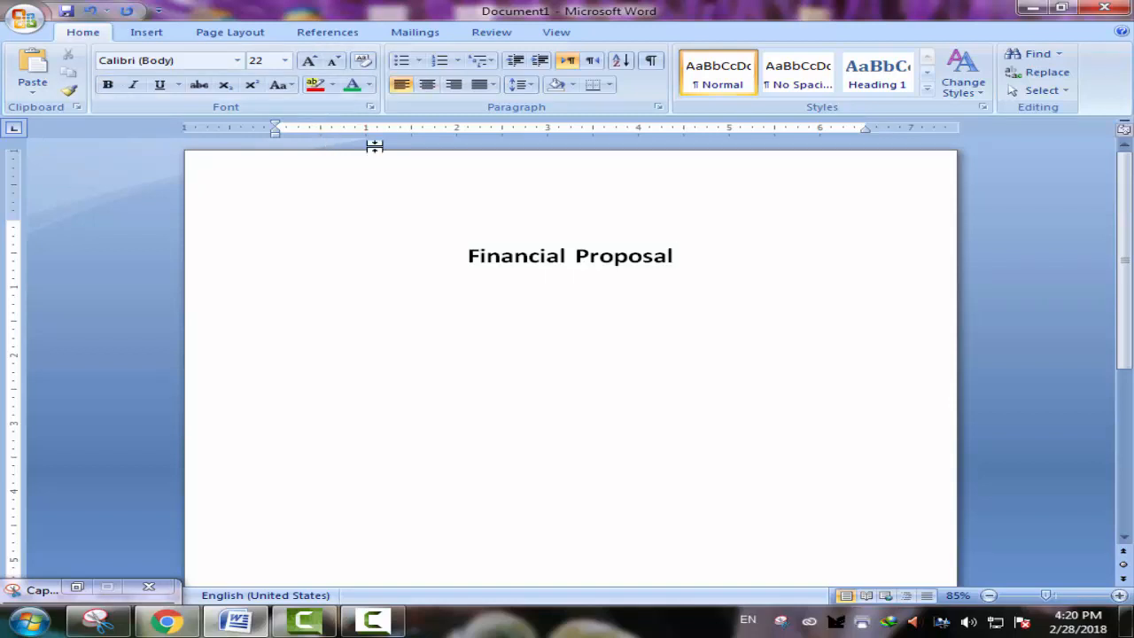
{"action": "left_click", "coordinate": [287, 60]}
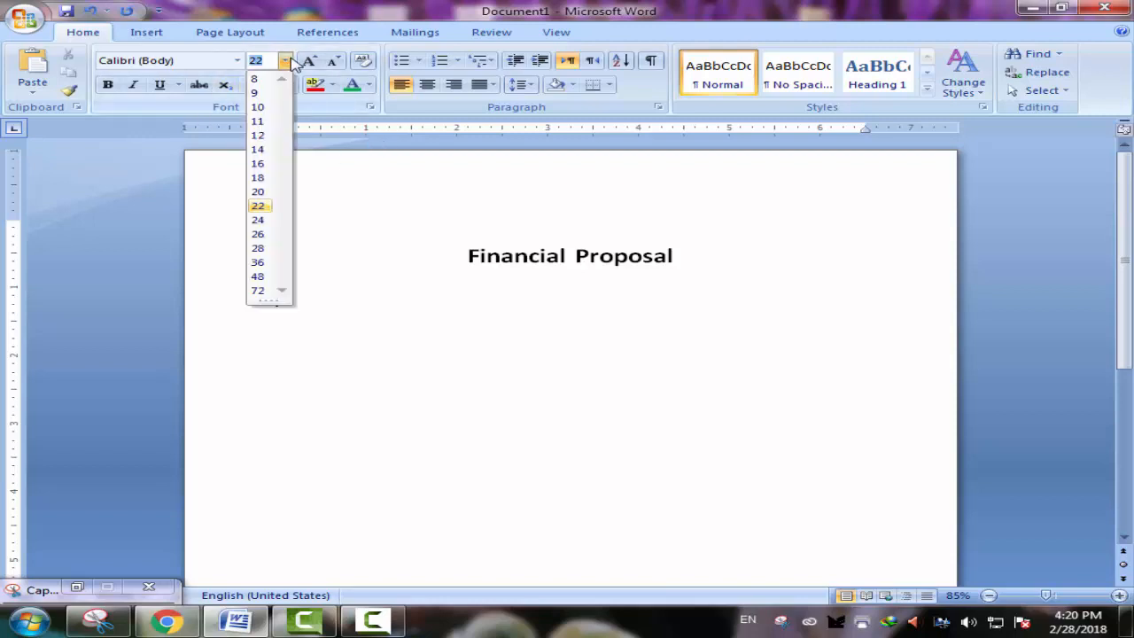
{"action": "left_click", "coordinate": [258, 135]}
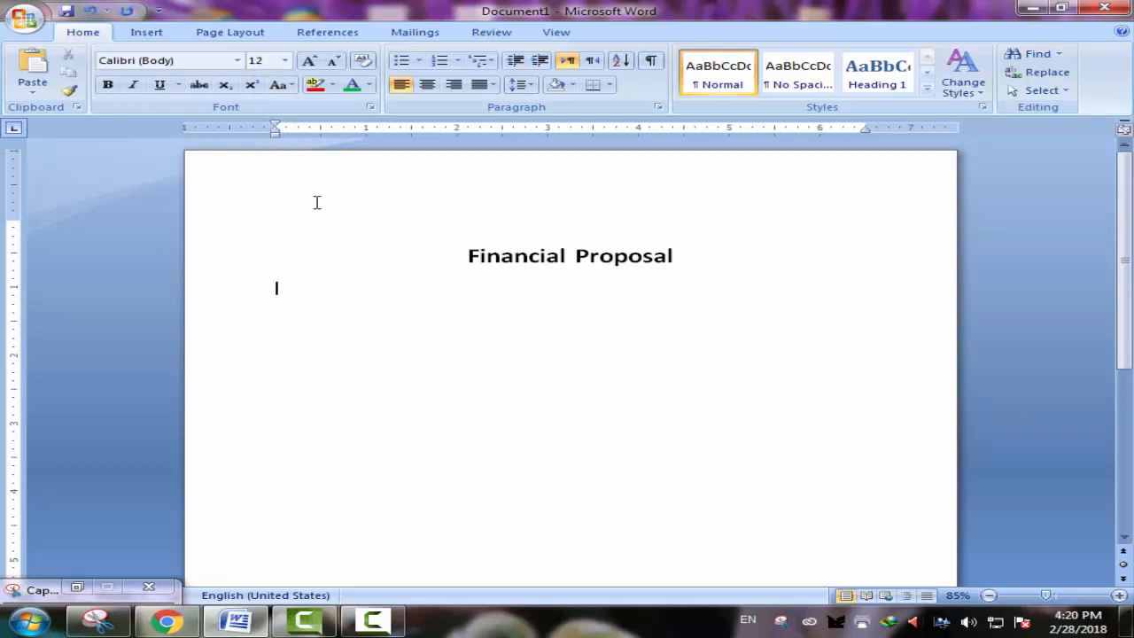
{"action": "type", "text": "Firm Name :       ABC"}
{"action": "key", "text": "Return"}
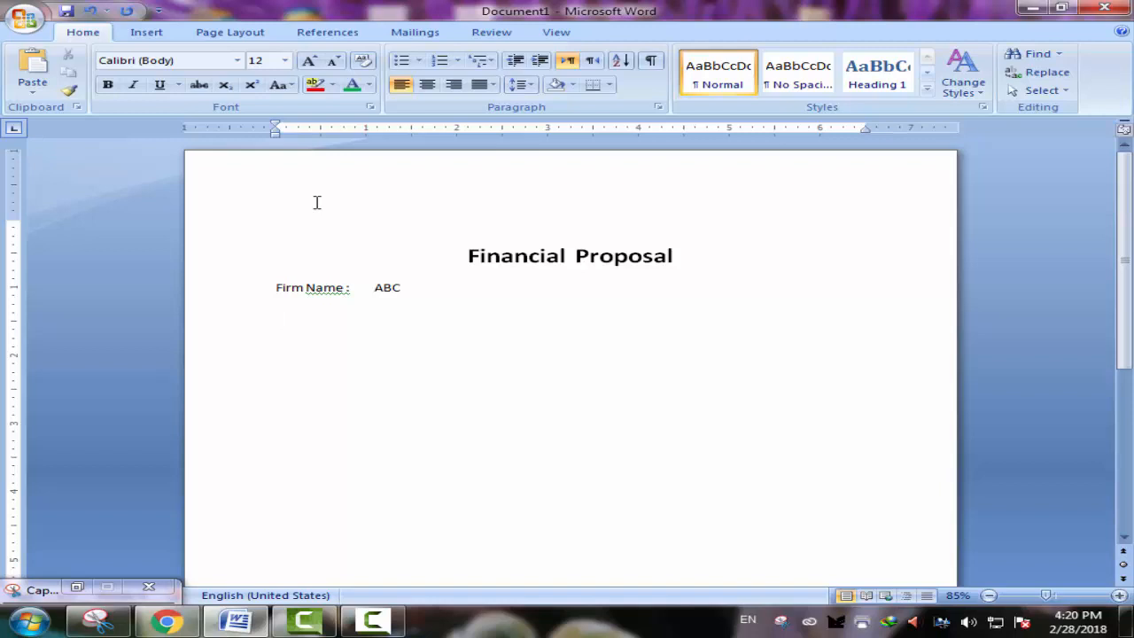
Add the line "Bid Reference : TMA peshwar." below the firm name
{"action": "type", "text": "Bid Re"}
{"action": "type", "text": "feren"}
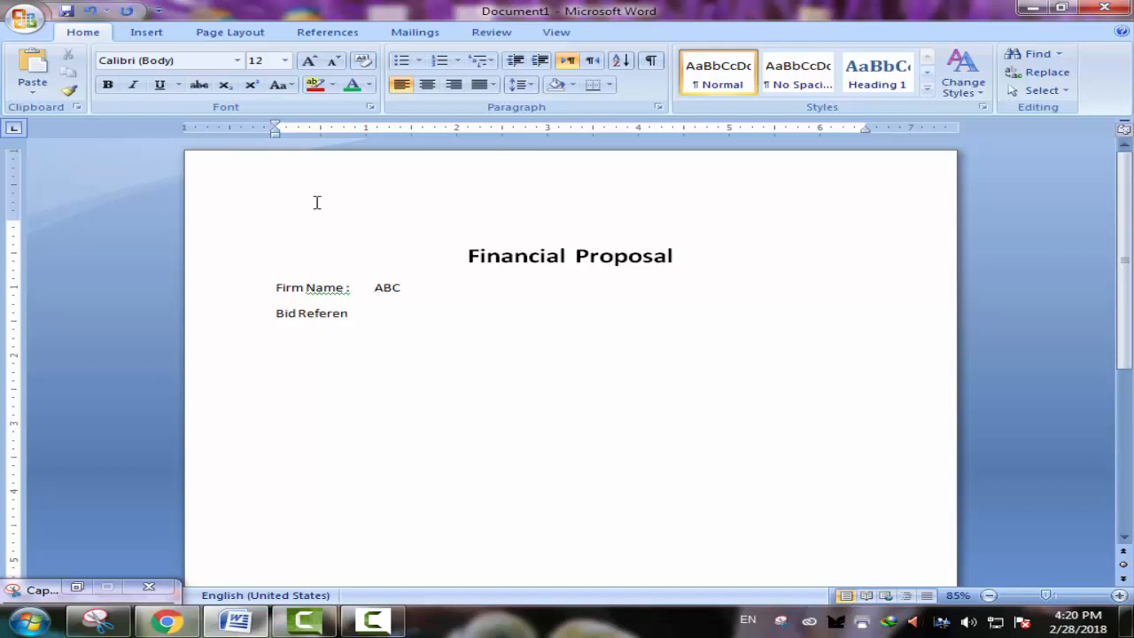
{"action": "type", "text": "ce : T"}
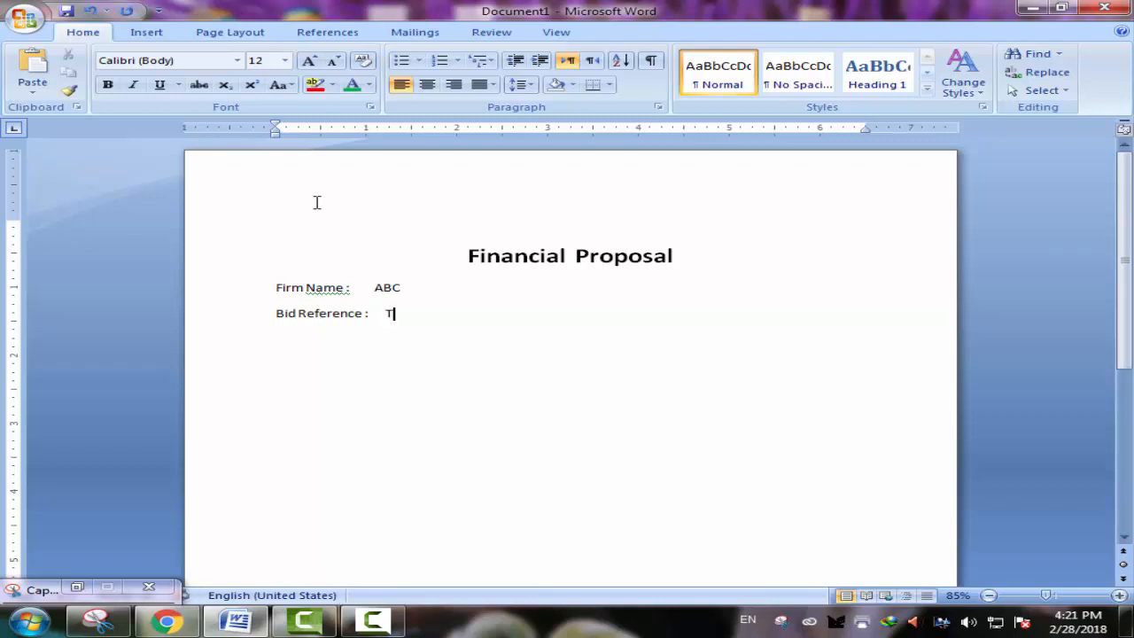
{"action": "type", "text": "MA peshwar."}
{"action": "key", "text": "Return"}
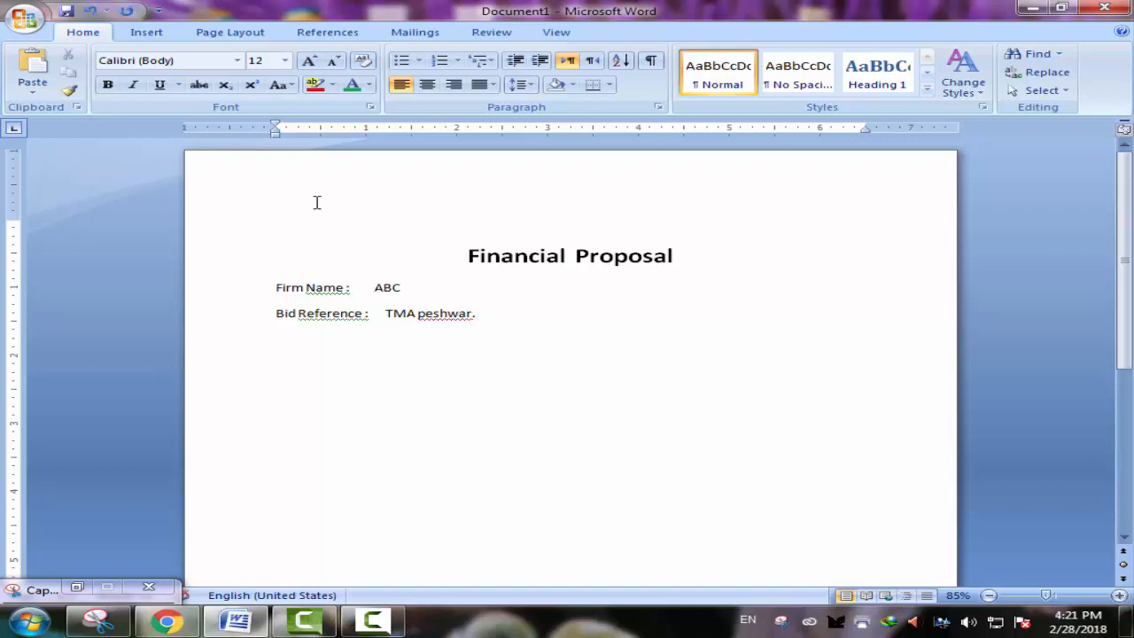
Add the line "Bid Opening Date: 12/3/2018" below the bid reference
{"action": "type", "text": "Bid Opening D"}
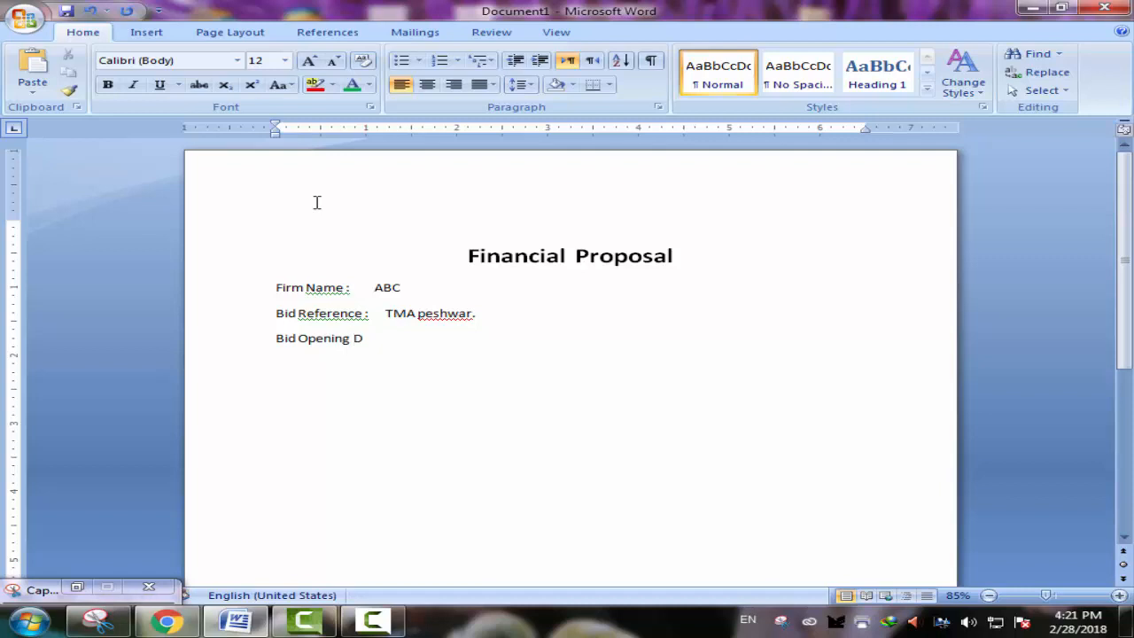
{"action": "type", "text": "ate:"}
{"action": "type", "text": "12"}
{"action": "type", "text": "/1"}
{"action": "type", "text": "2/3/2018"}
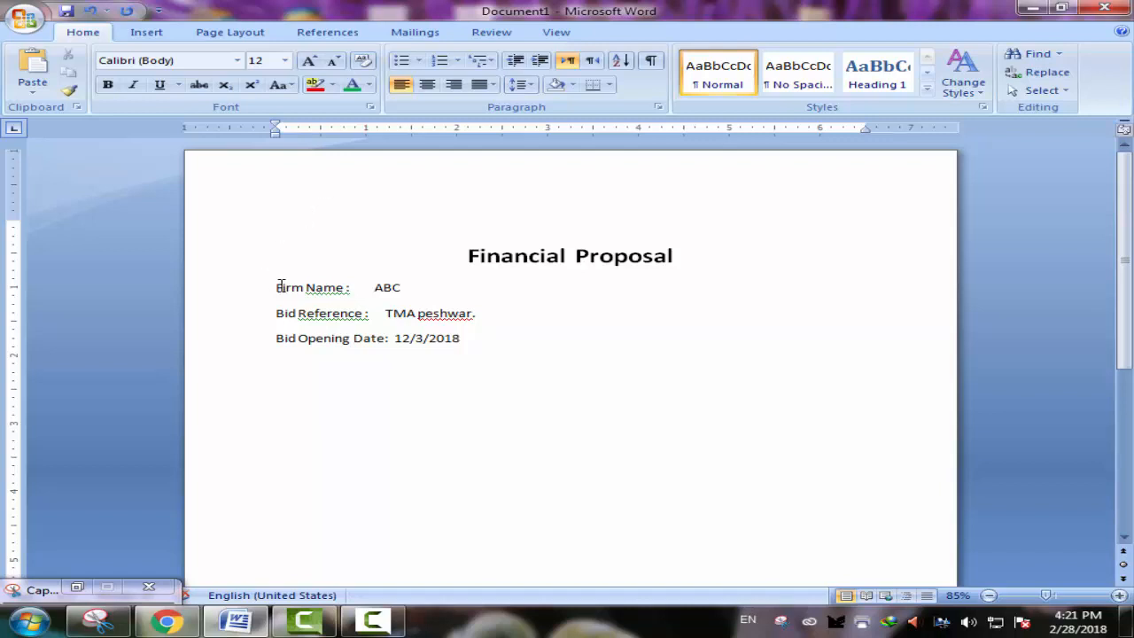
Set the firm name, bid reference and bid opening date lines to font size 18
{"action": "left_click_drag", "start_coordinate": [278, 285], "coordinate": [488, 362]}
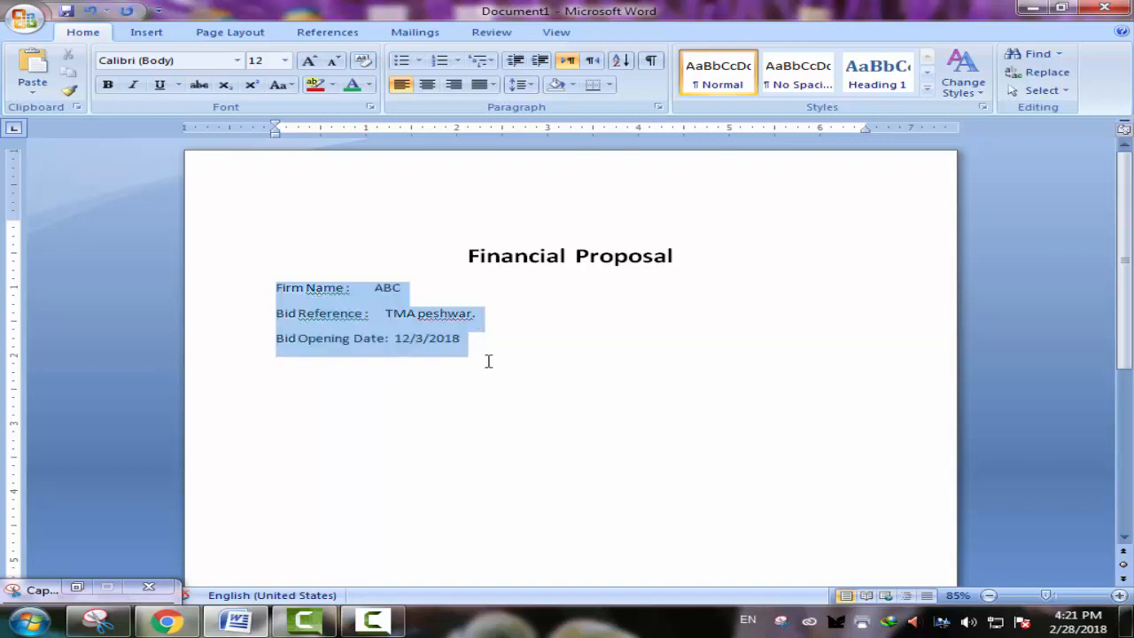
{"action": "left_click", "coordinate": [285, 60]}
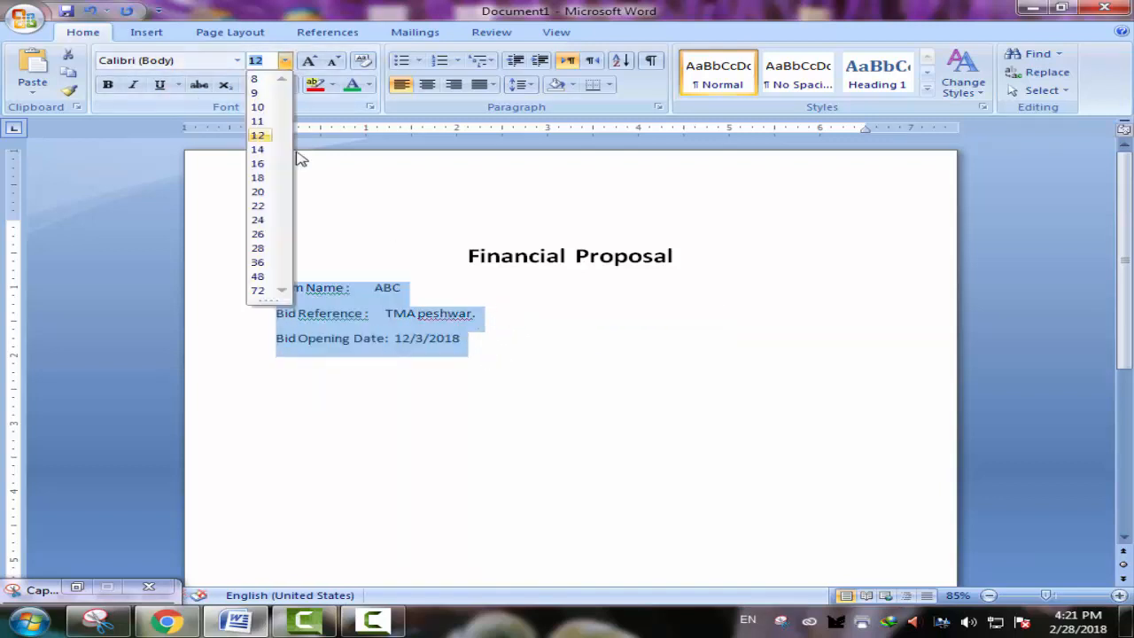
{"action": "left_click", "coordinate": [258, 178]}
{"action": "left_click", "coordinate": [620, 356]}
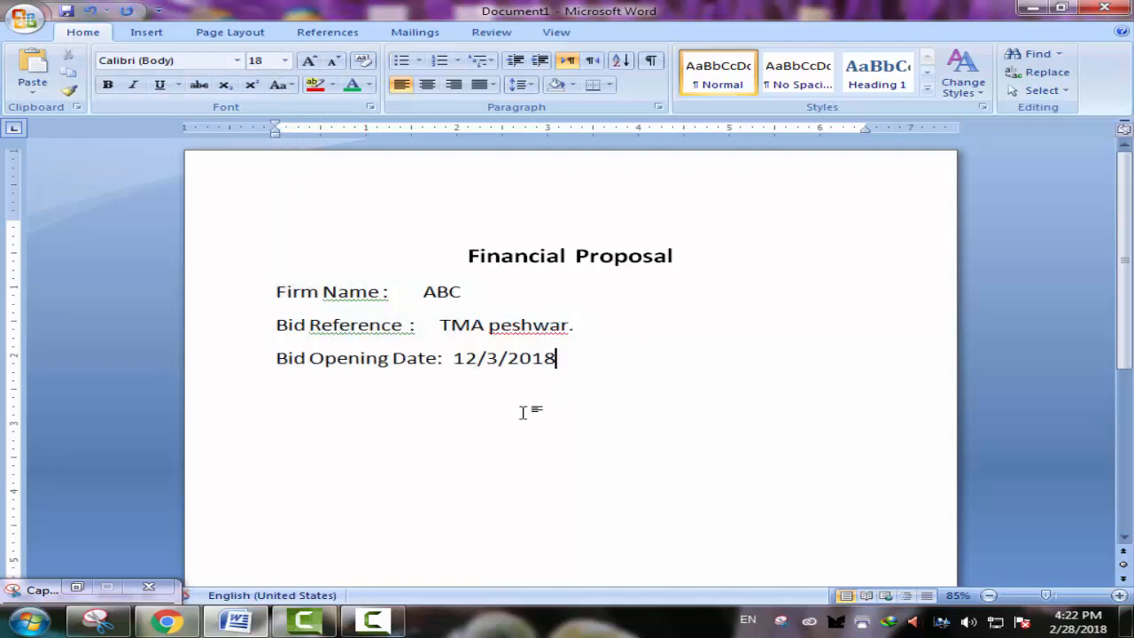
Leave a blank line below the opening date and add the indented line "Catogery : Water Cooler"
{"action": "key", "text": "Return"}
{"action": "type", "text": "catogery "}
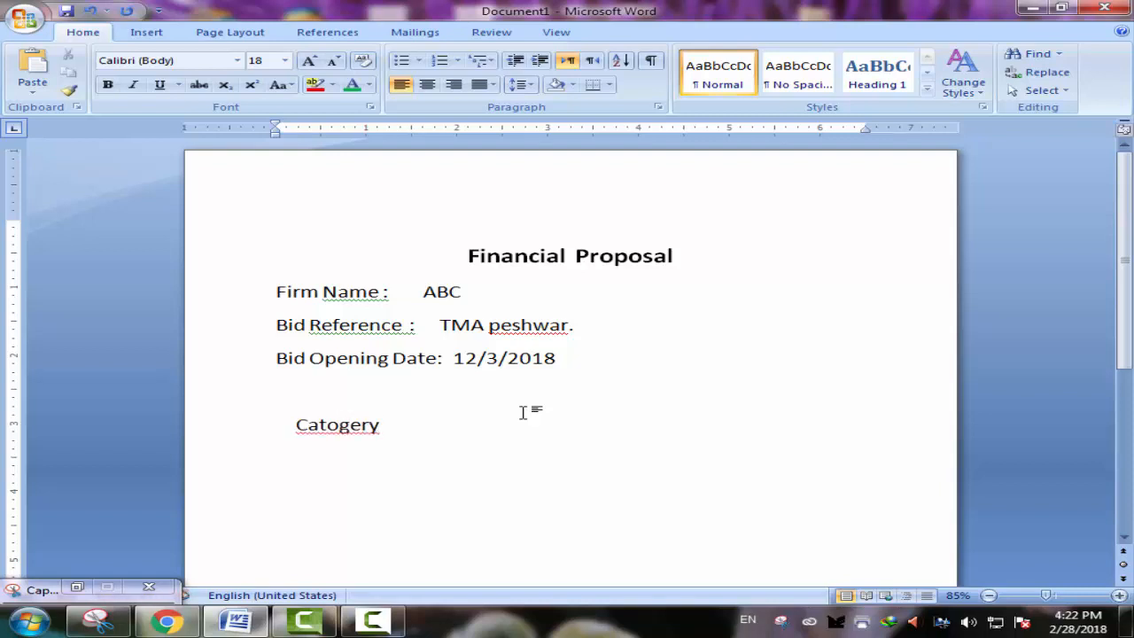
{"action": "type", "text": ":"}
{"action": "type", "text": "Water Cooler"}
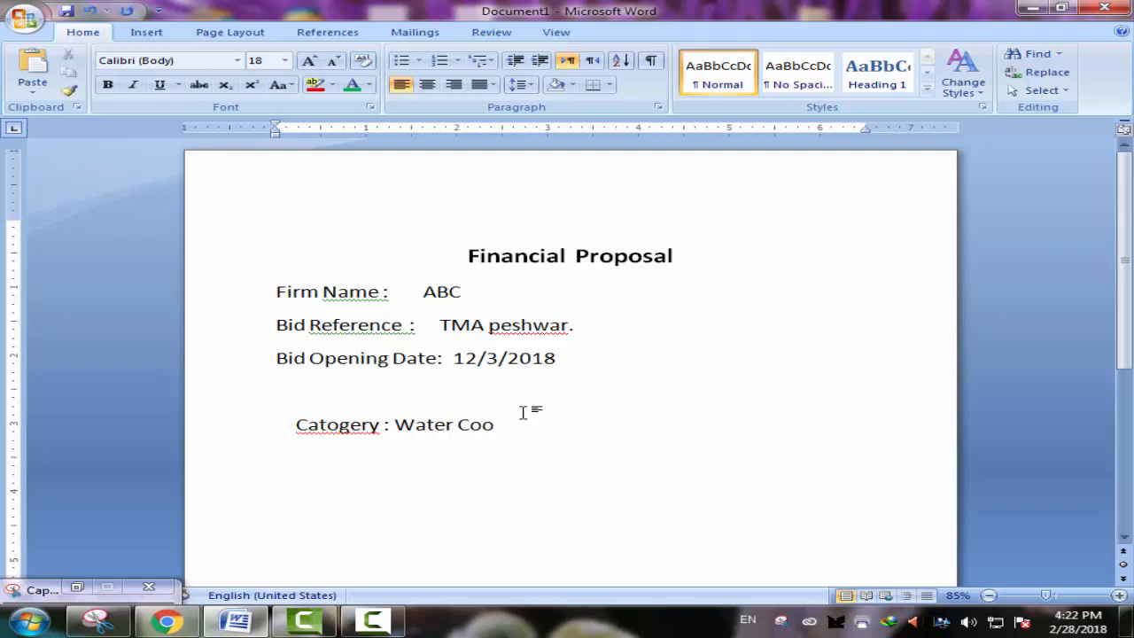
{"action": "left_click", "coordinate": [289, 423]}
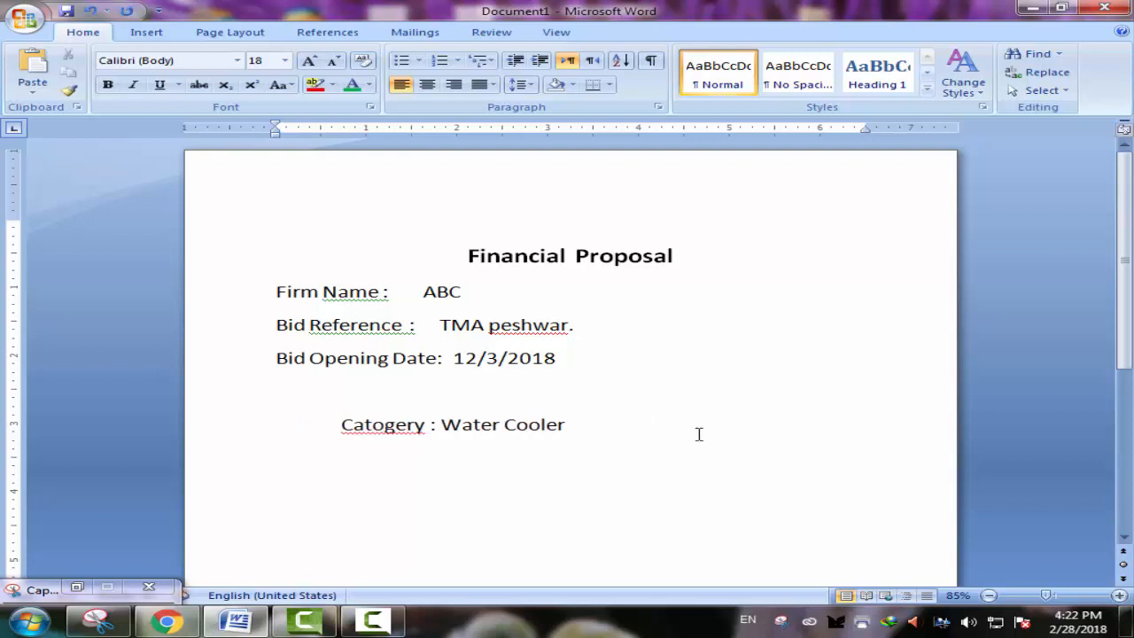
Start a new line at font size 16 below the category line and insert a table with 6 columns and 2 rows
{"action": "left_click", "coordinate": [603, 424]}
{"action": "left_click", "coordinate": [284, 61]}
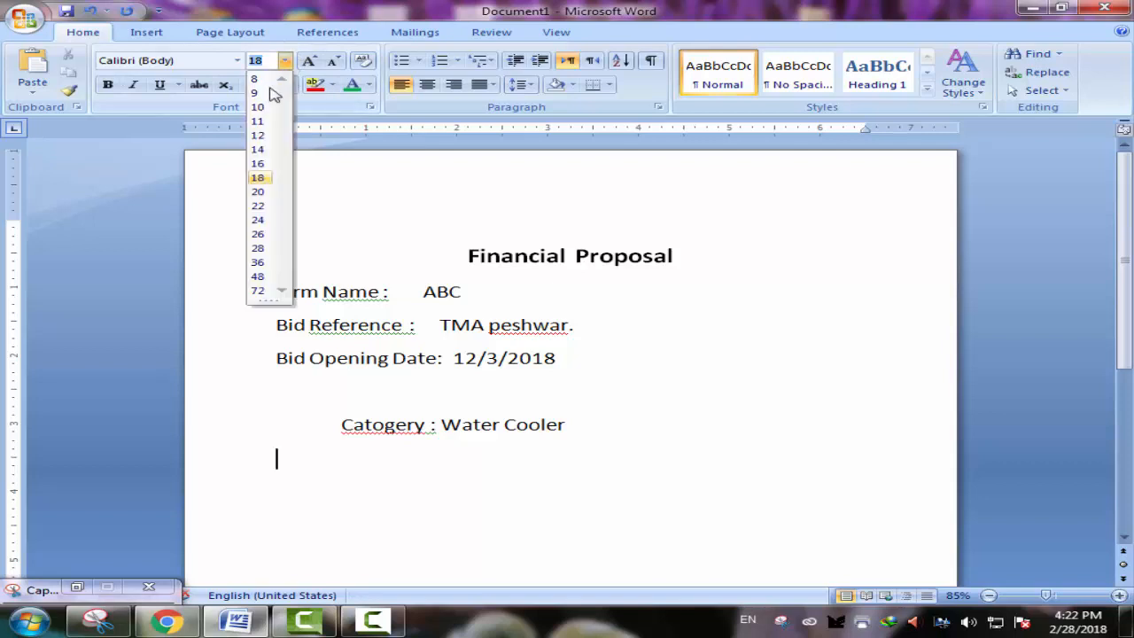
{"action": "left_click", "coordinate": [259, 165]}
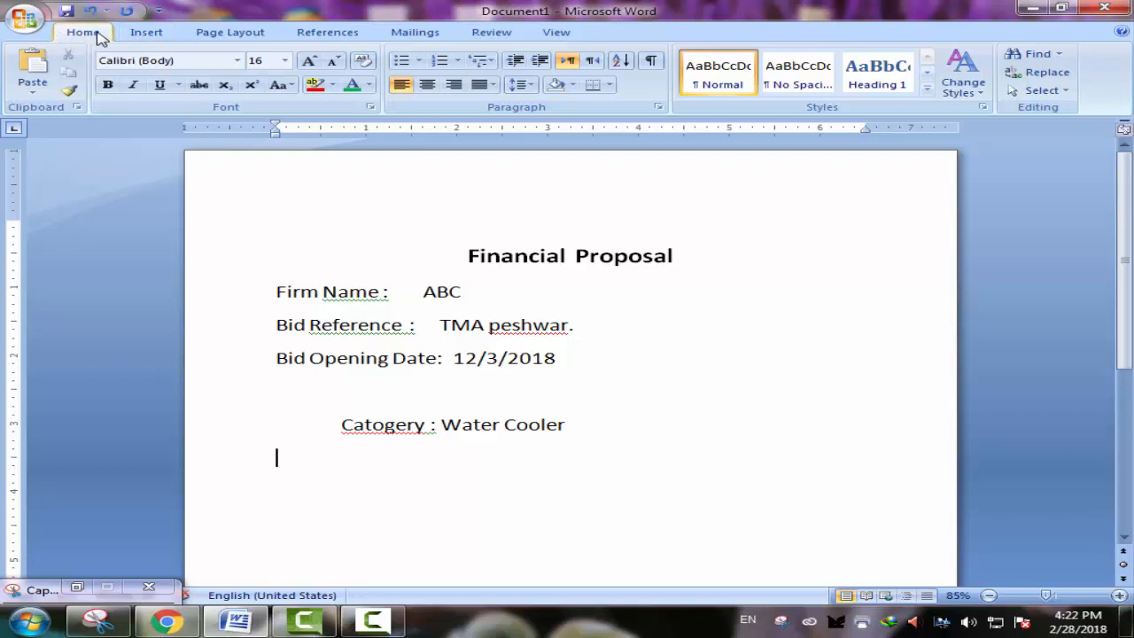
{"action": "left_click", "coordinate": [145, 33]}
{"action": "left_click", "coordinate": [145, 81]}
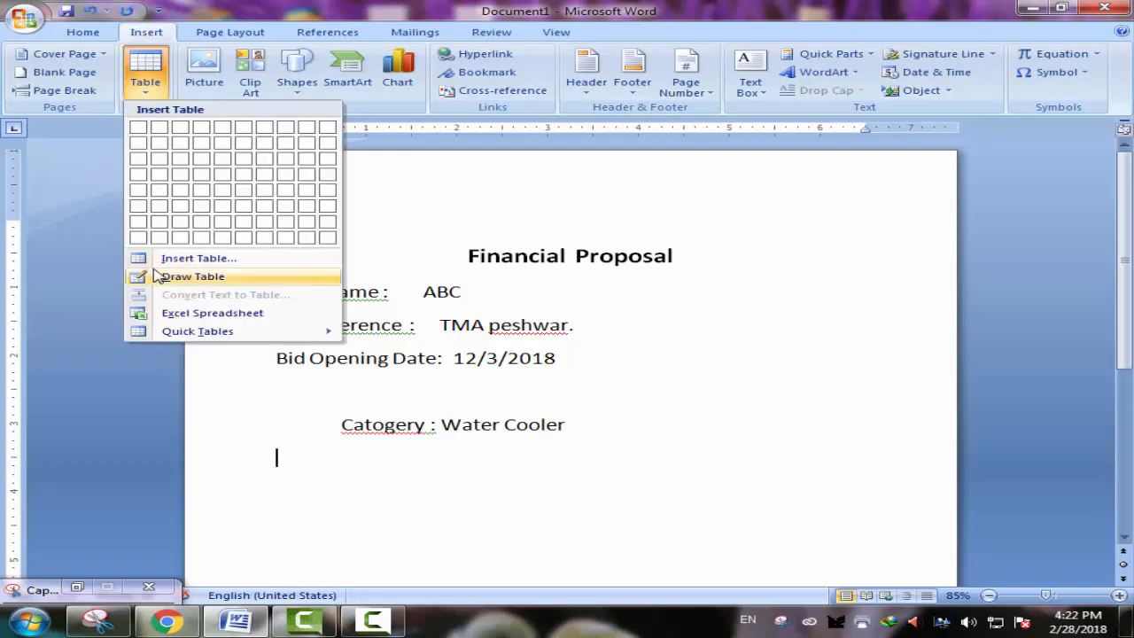
{"action": "left_click", "coordinate": [215, 263]}
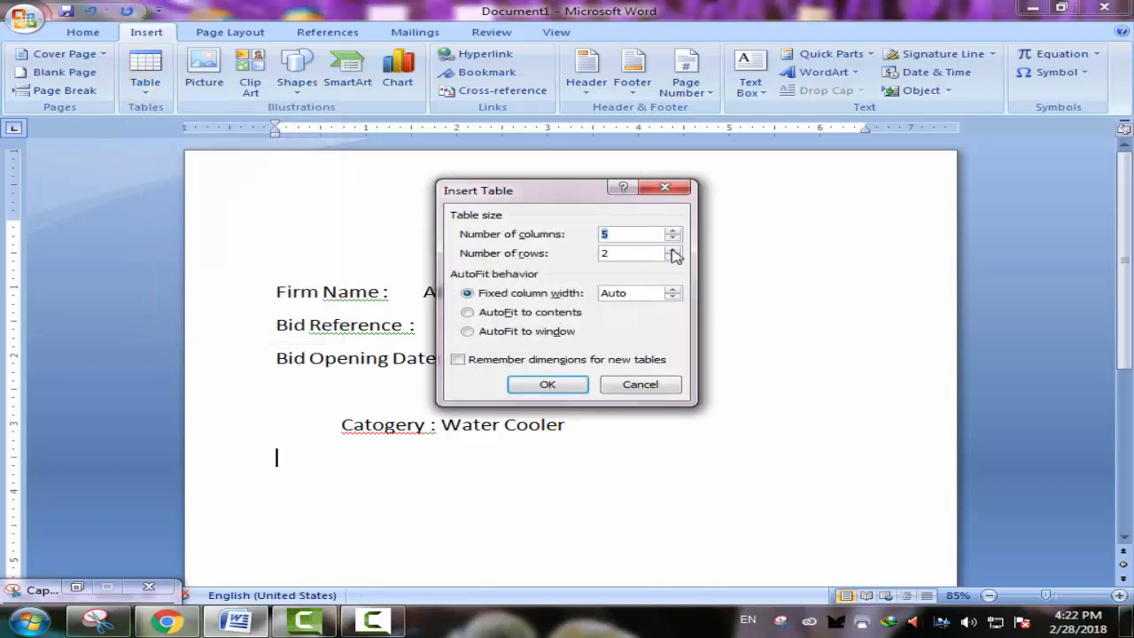
{"action": "left_click", "coordinate": [673, 241]}
{"action": "left_click", "coordinate": [674, 230]}
{"action": "left_click", "coordinate": [547, 385]}
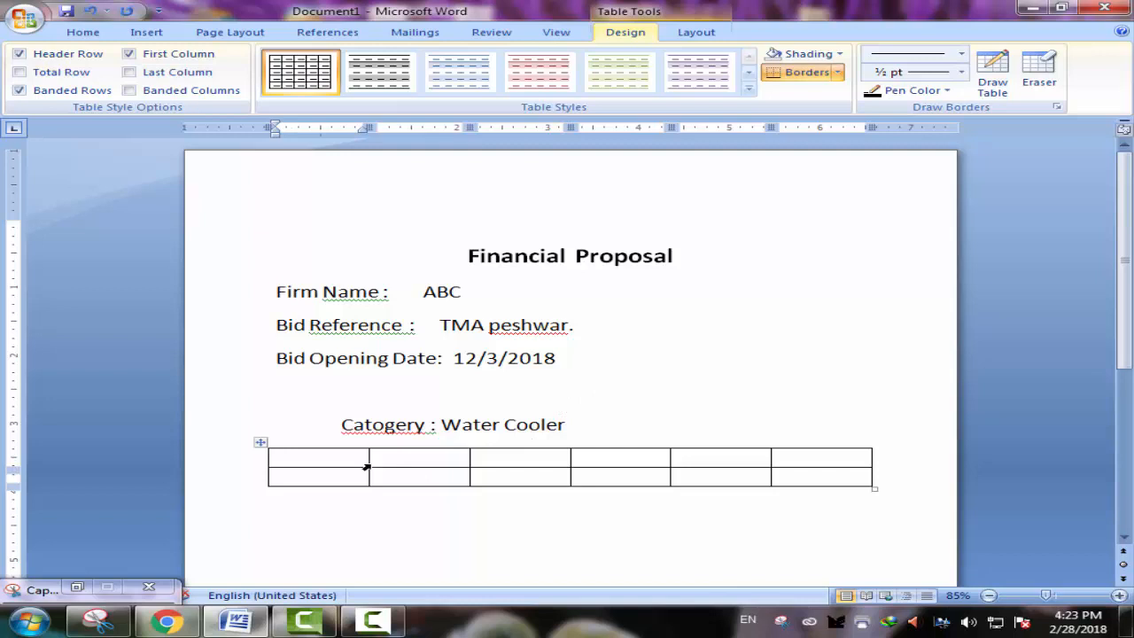
Narrow the table's first column and enter "S.No" as its header
{"action": "left_click_drag", "start_coordinate": [367, 465], "coordinate": [331, 470]}
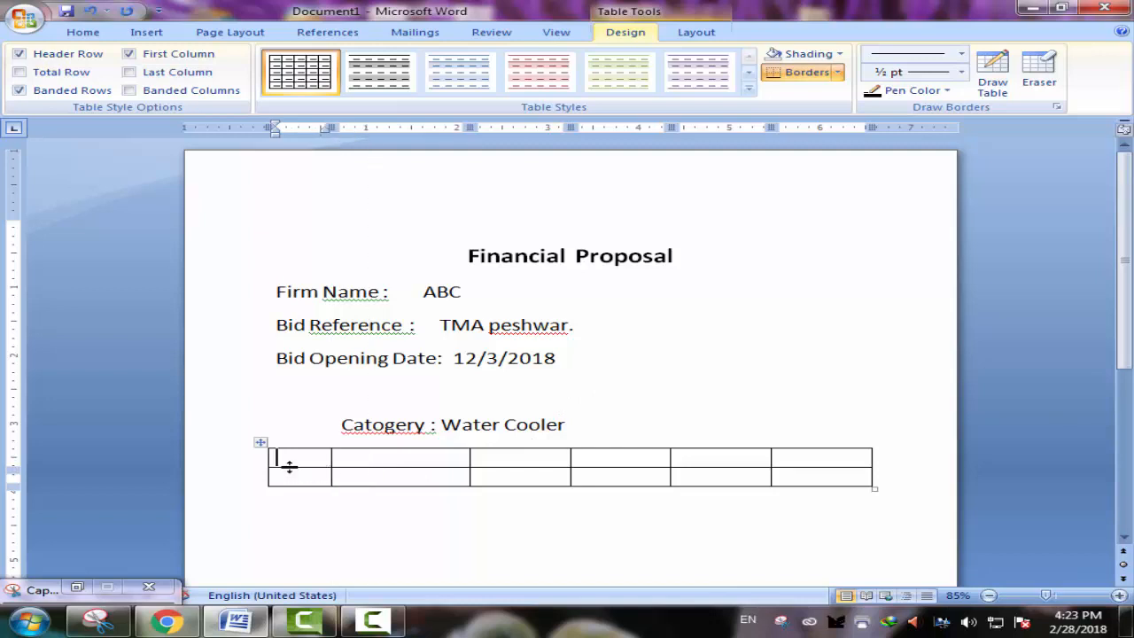
{"action": "type", "text": "S.No"}
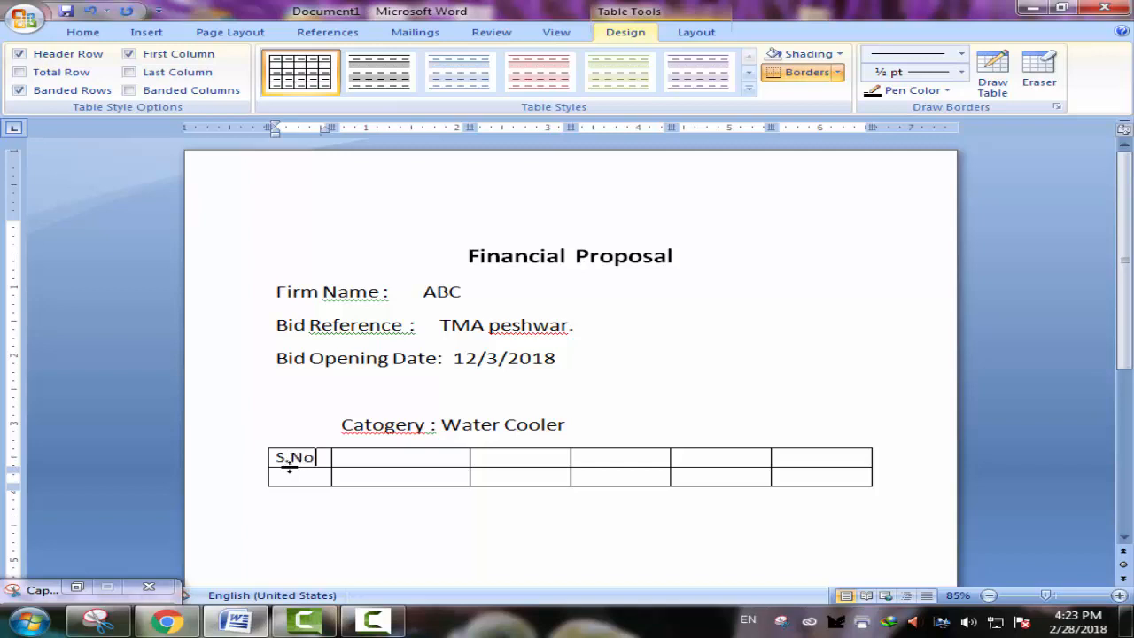
{"action": "key", "text": "Tab"}
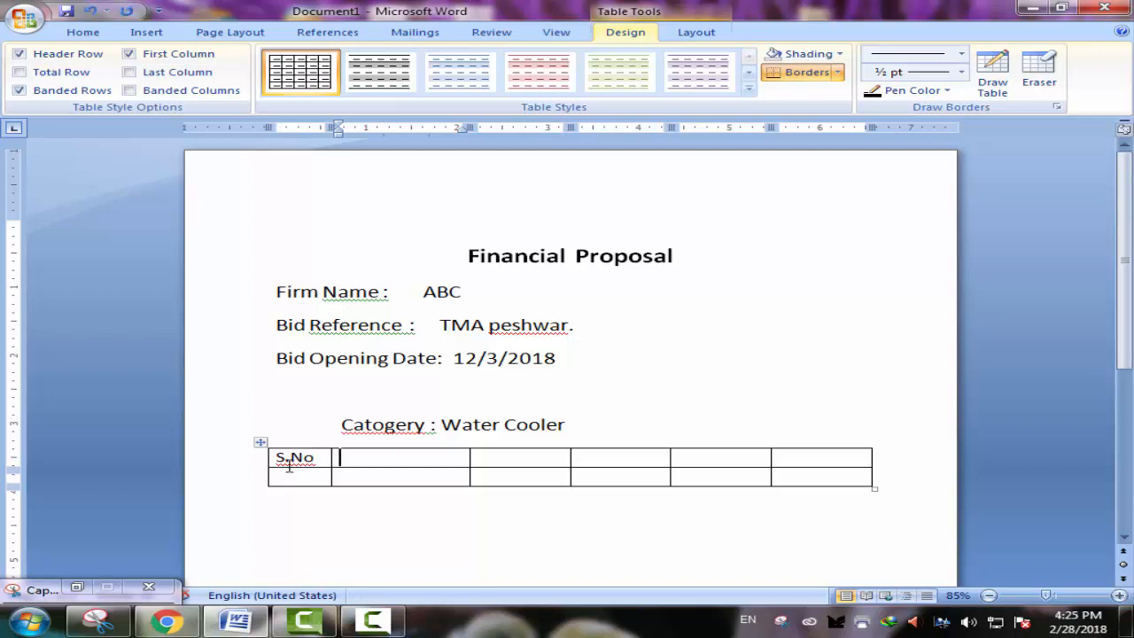
Enter "Item Name" as the header of the table's second column
{"action": "type", "text": "Name"}
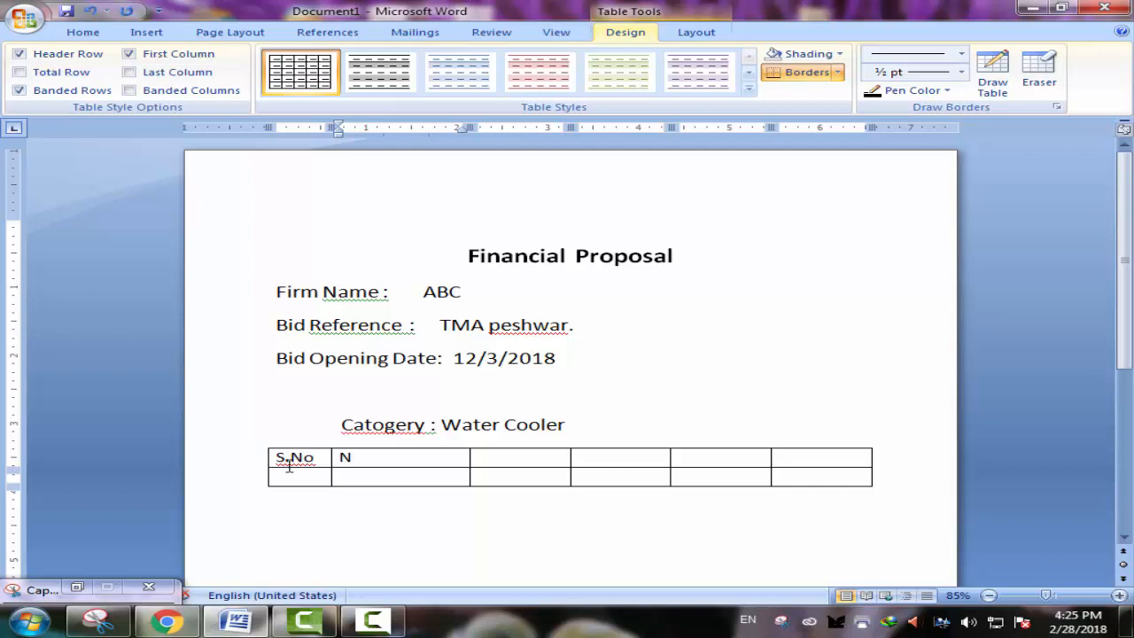
{"action": "key", "text": "BackSpace"}
{"action": "key", "text": "BackSpace"}
{"action": "key", "text": "BackSpace"}
{"action": "key", "text": "BackSpace"}
{"action": "type", "text": "Item Nam"}
{"action": "key", "text": "BackSpace"}
{"action": "type", "text": "ame"}
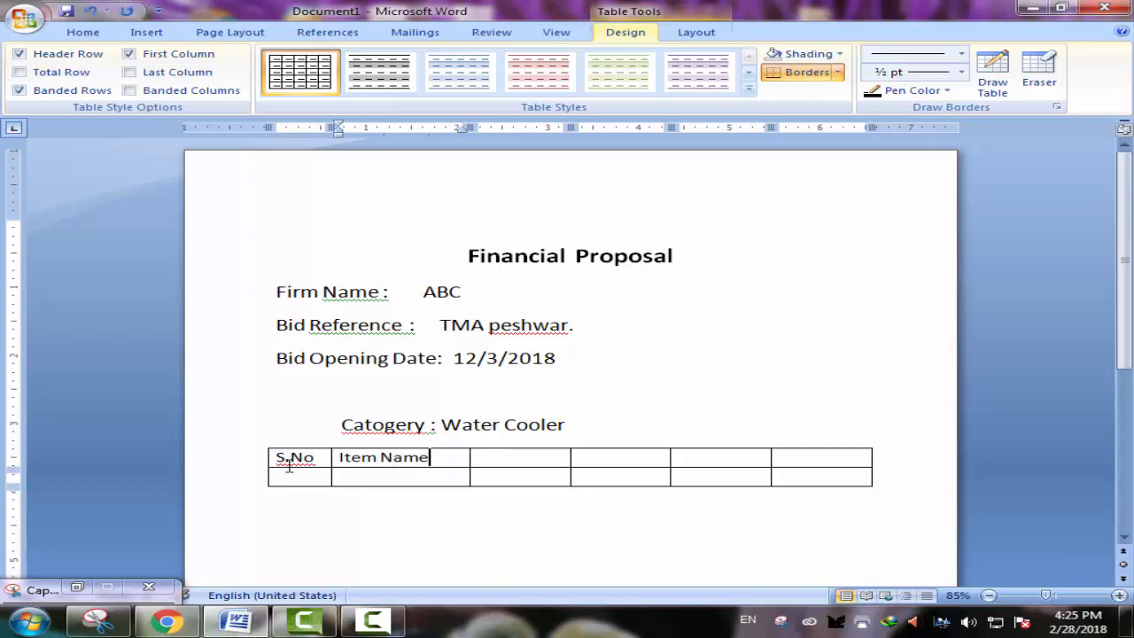
{"action": "key", "text": "Tab"}
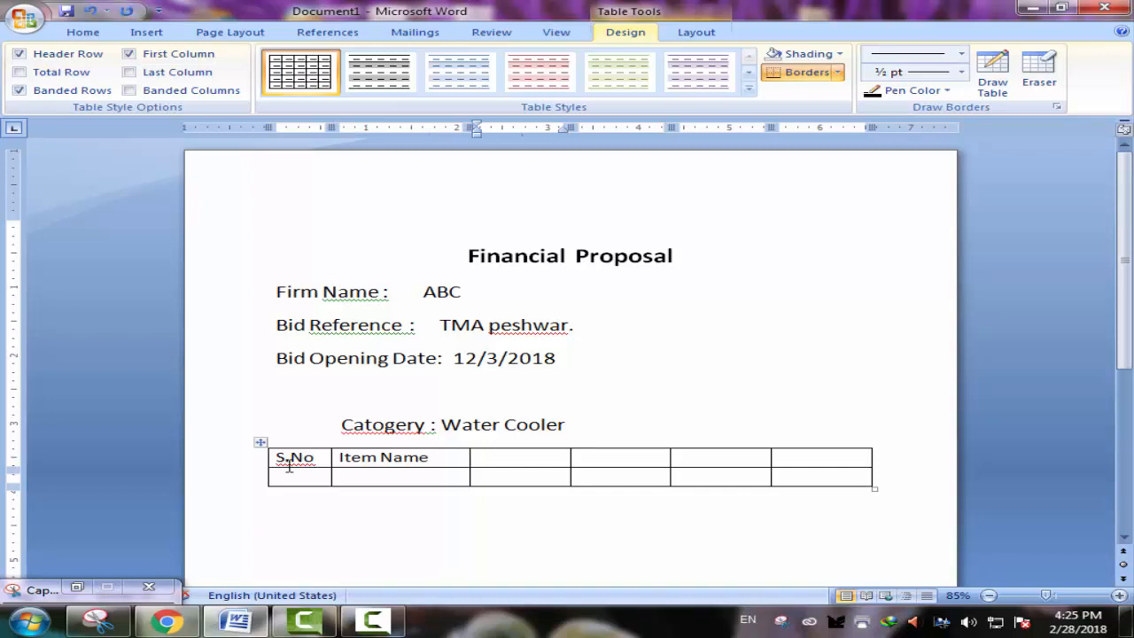
Enter "Model" as the header of the table's third column
{"action": "type", "text": "Model"}
{"action": "key", "text": "BackSpace"}
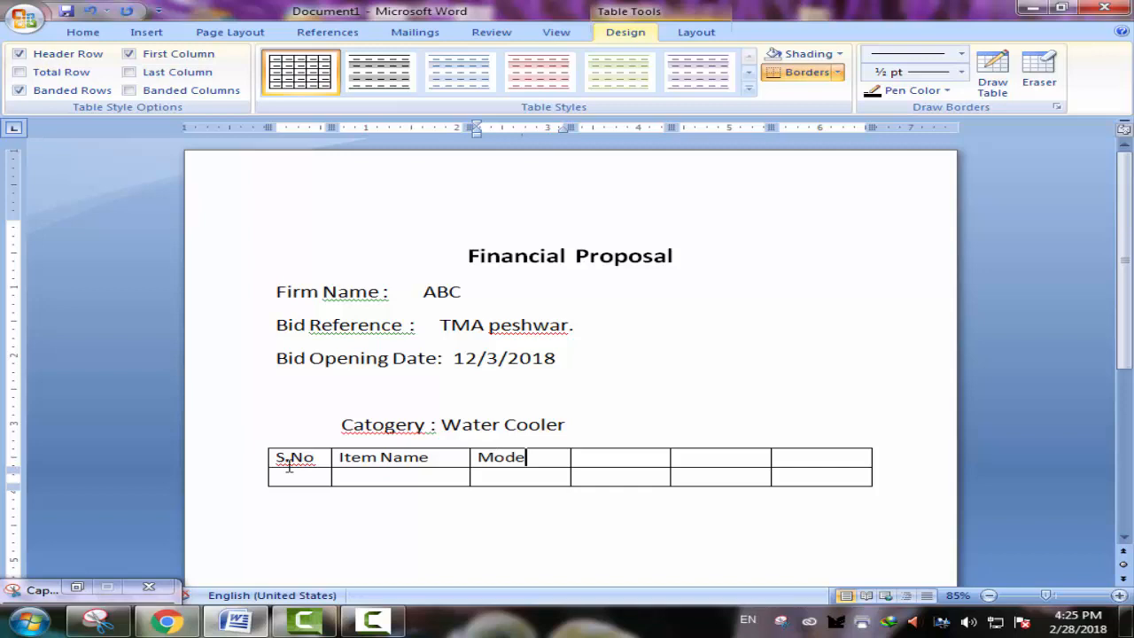
{"action": "type", "text": "l"}
{"action": "key", "text": "Tab"}
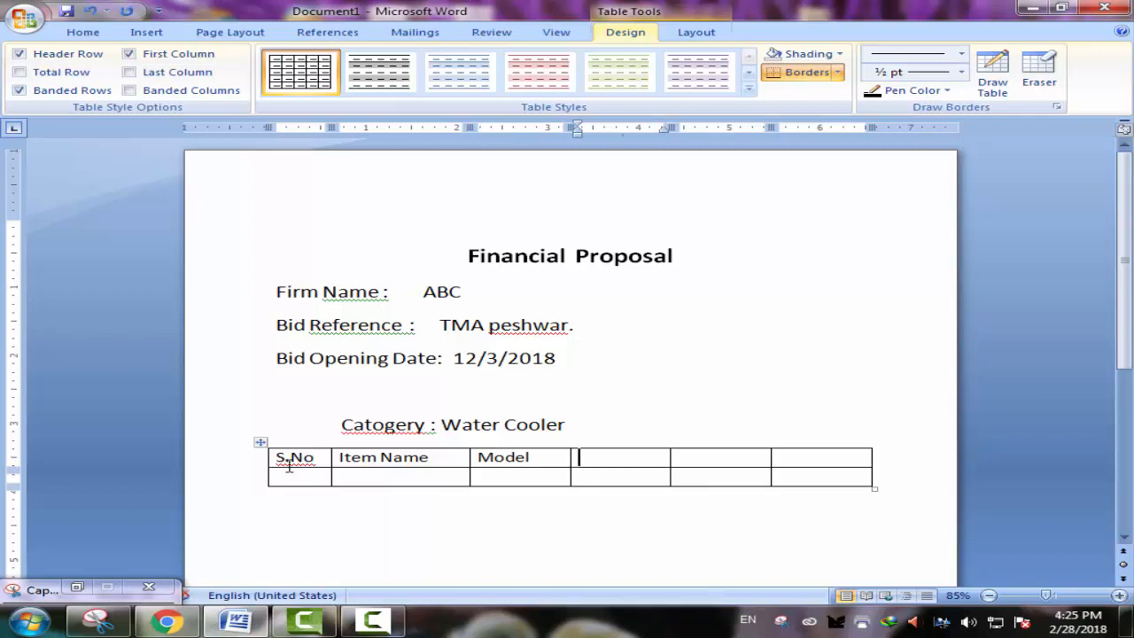
Enter "M.Name", "Quantity" and "Unit Price" as the headers of the table's fourth, fifth and sixth columns
{"action": "type", "text": "M.Name"}
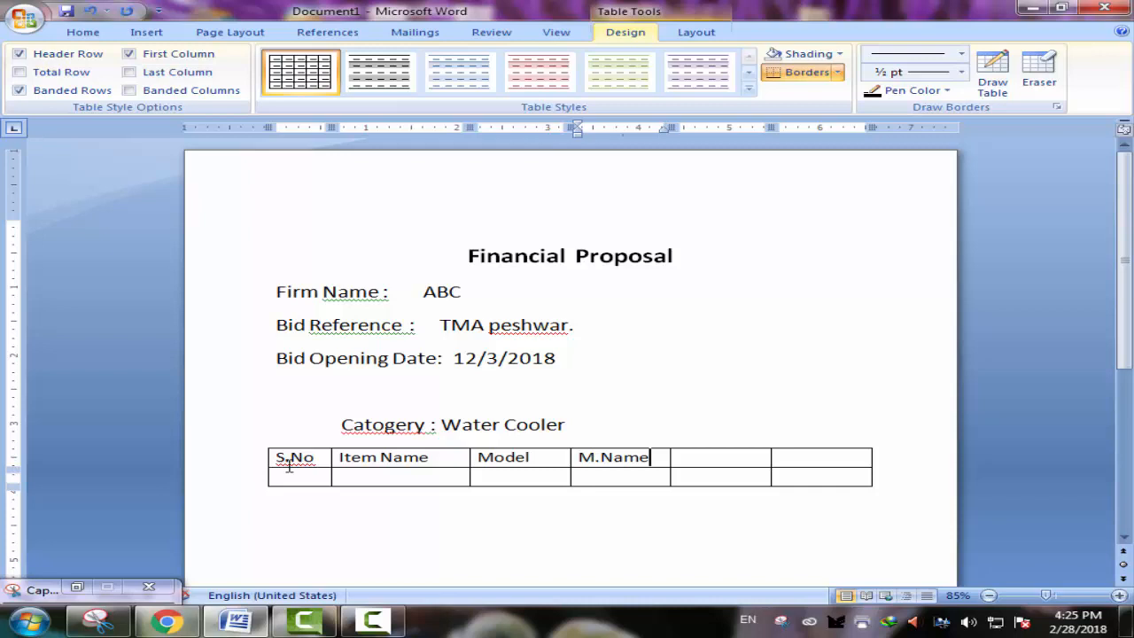
{"action": "key", "text": "Tab"}
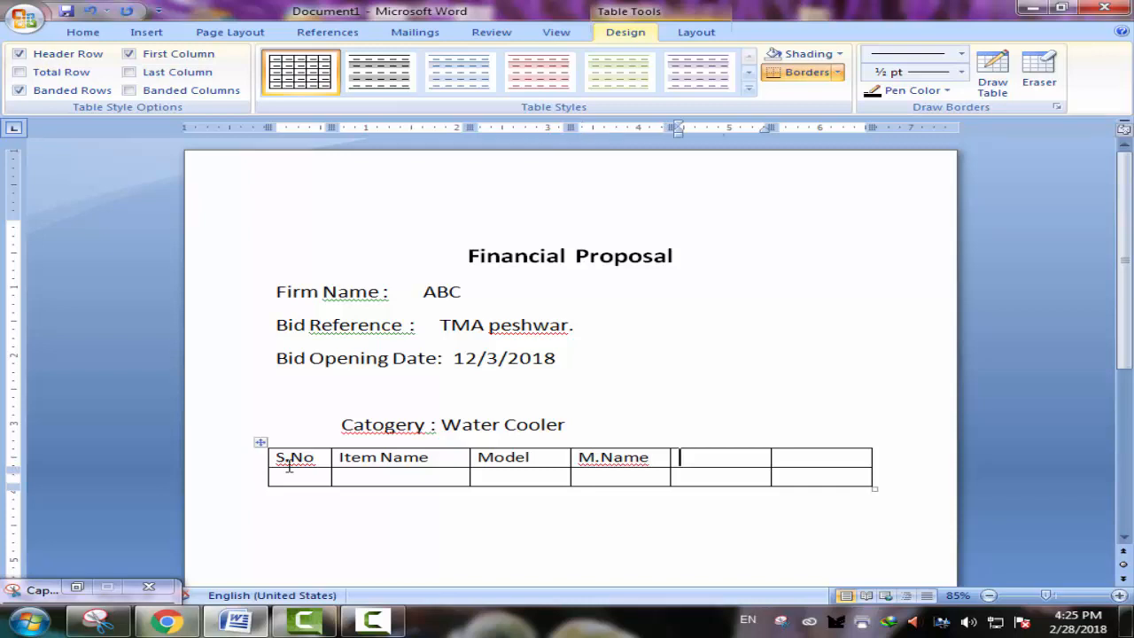
{"action": "type", "text": "Quan"}
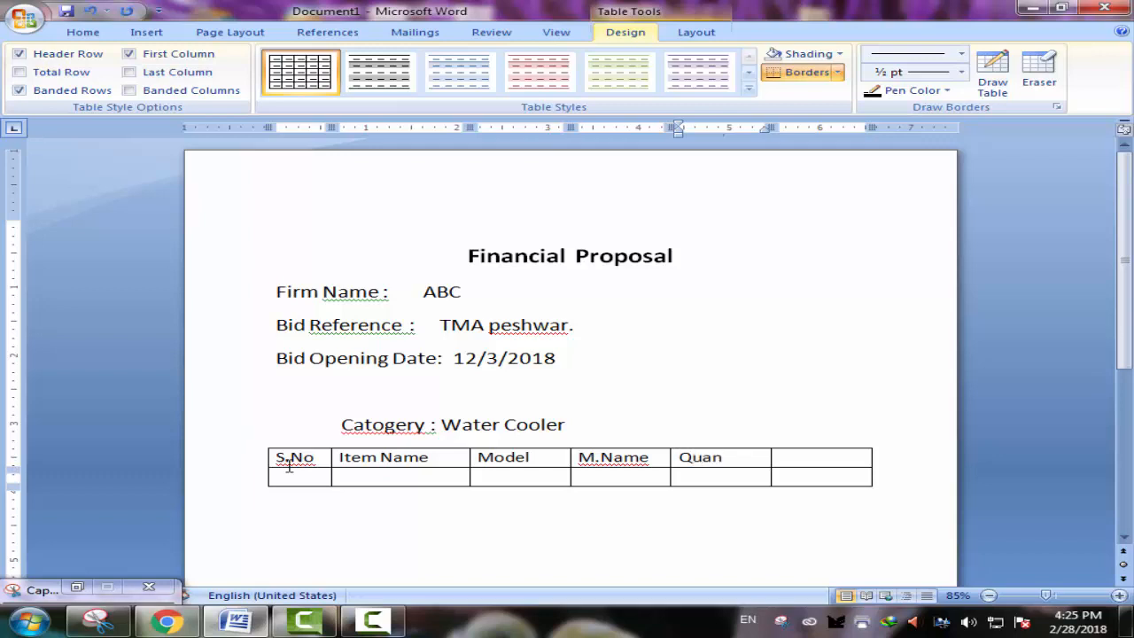
{"action": "type", "text": "tiiy"}
{"action": "key", "text": "BackSpace"}
{"action": "key", "text": "BackSpace"}
{"action": "key", "text": "BackSpace"}
{"action": "type", "text": "it"}
{"action": "key", "text": "Tab"}
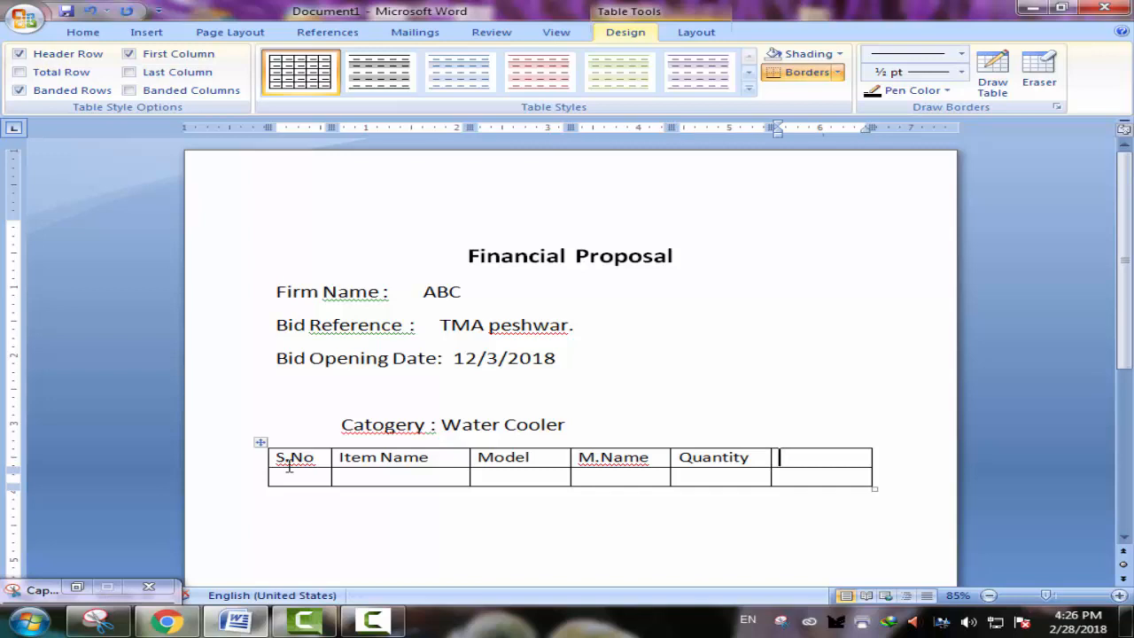
{"action": "type", "text": "Unit Price"}
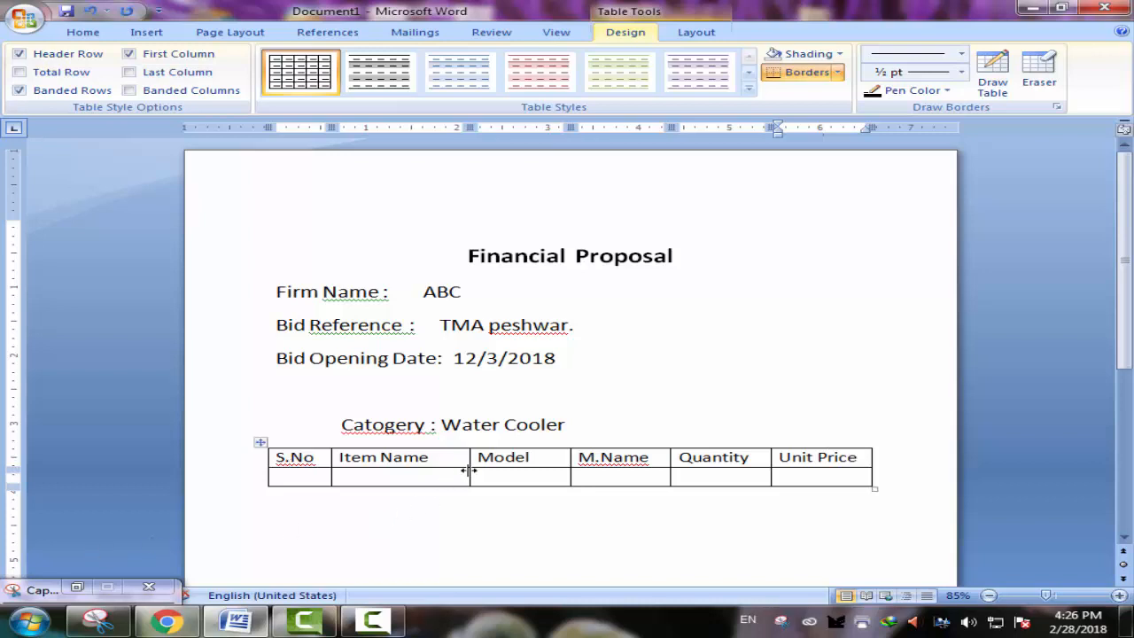
Narrow the Item Name, Model, M.Name and Quantity columns to fit their header text on one line
{"action": "left_click_drag", "start_coordinate": [470, 470], "coordinate": [434, 473]}
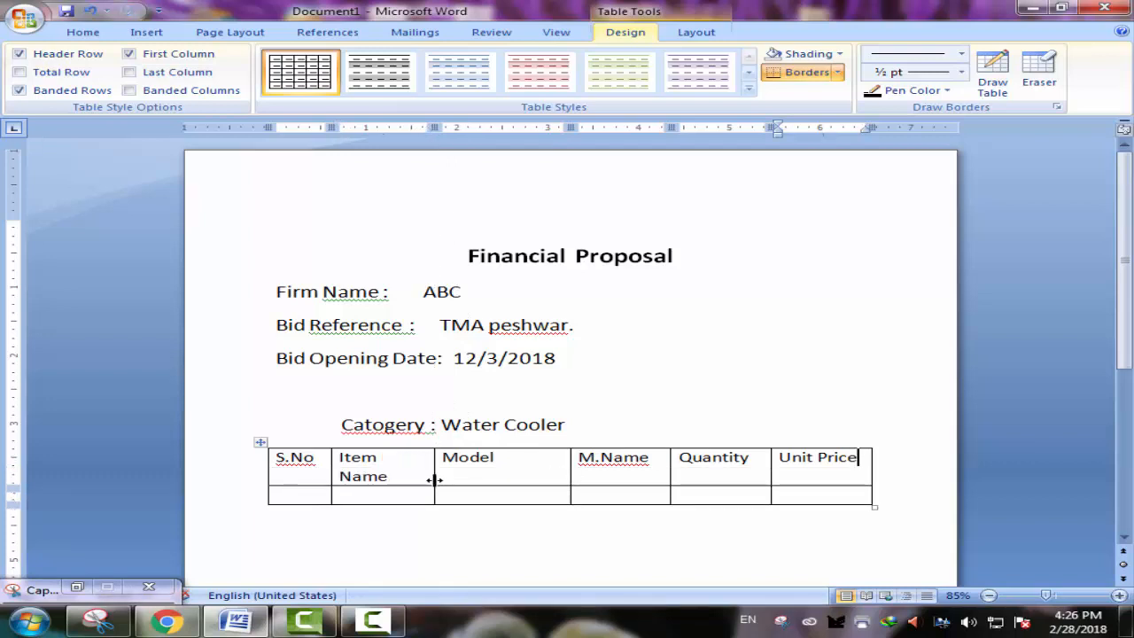
{"action": "left_click_drag", "start_coordinate": [434, 481], "coordinate": [450, 478]}
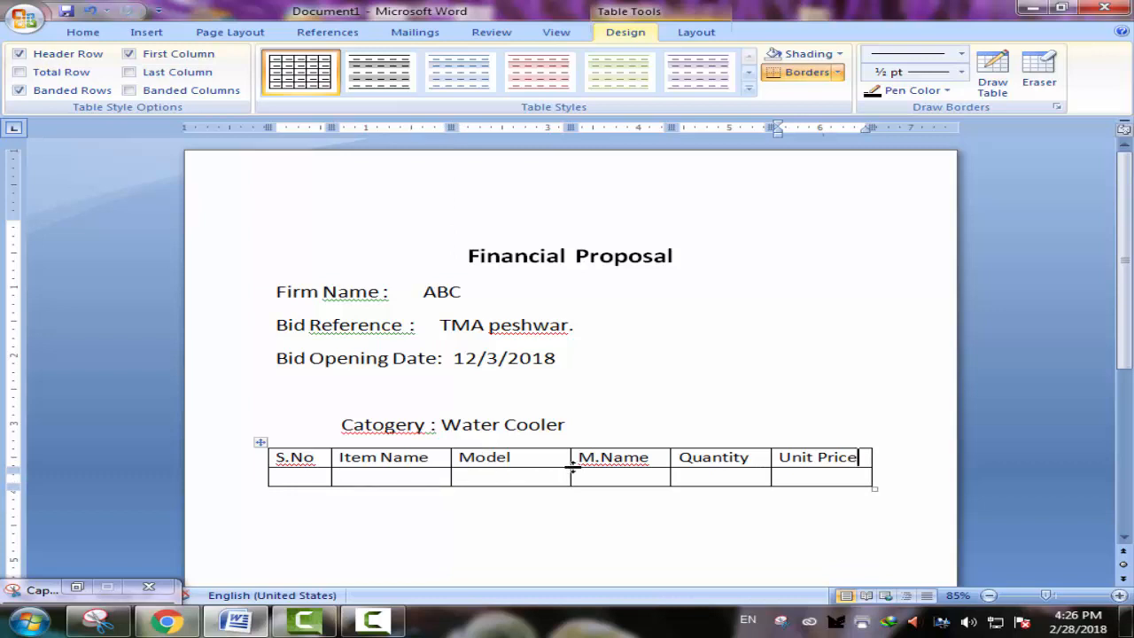
{"action": "left_click_drag", "start_coordinate": [571, 467], "coordinate": [530, 467]}
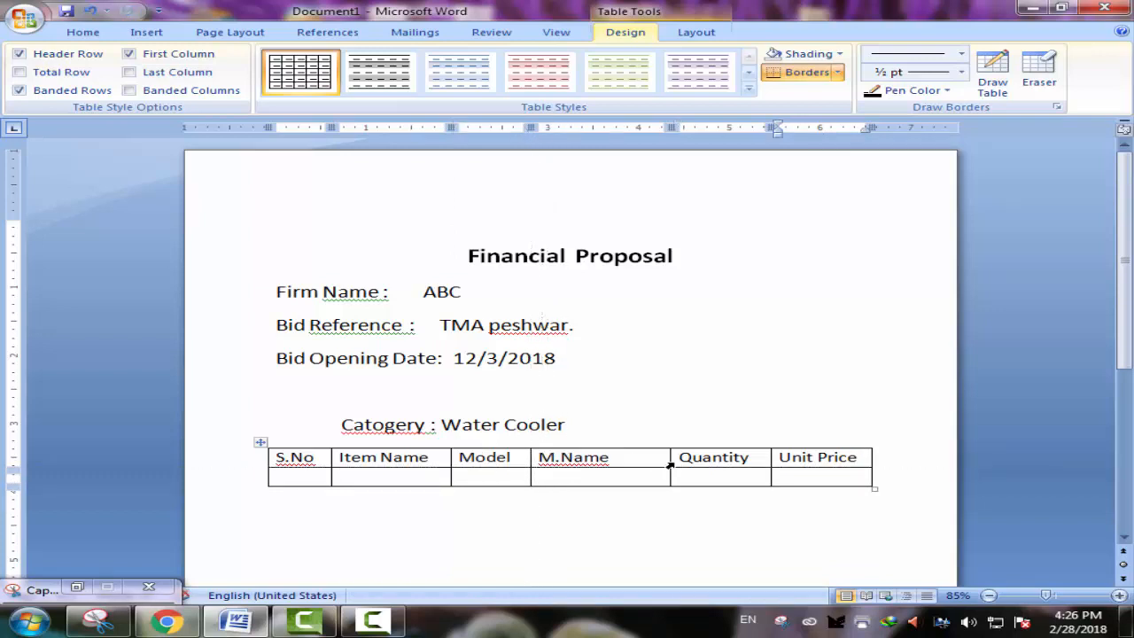
{"action": "left_click_drag", "start_coordinate": [669, 458], "coordinate": [627, 460]}
{"action": "left_click_drag", "start_coordinate": [771, 465], "coordinate": [712, 470]}
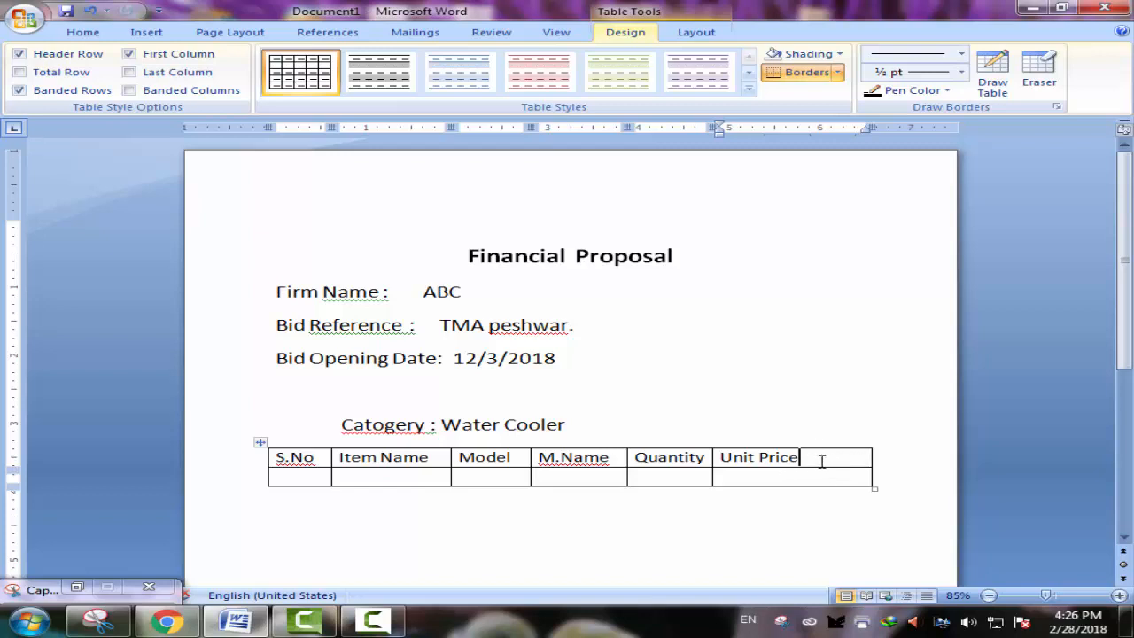
Insert a column to the right of Unit Price and enter "Total Price" as its header
{"action": "right_click", "coordinate": [835, 458]}
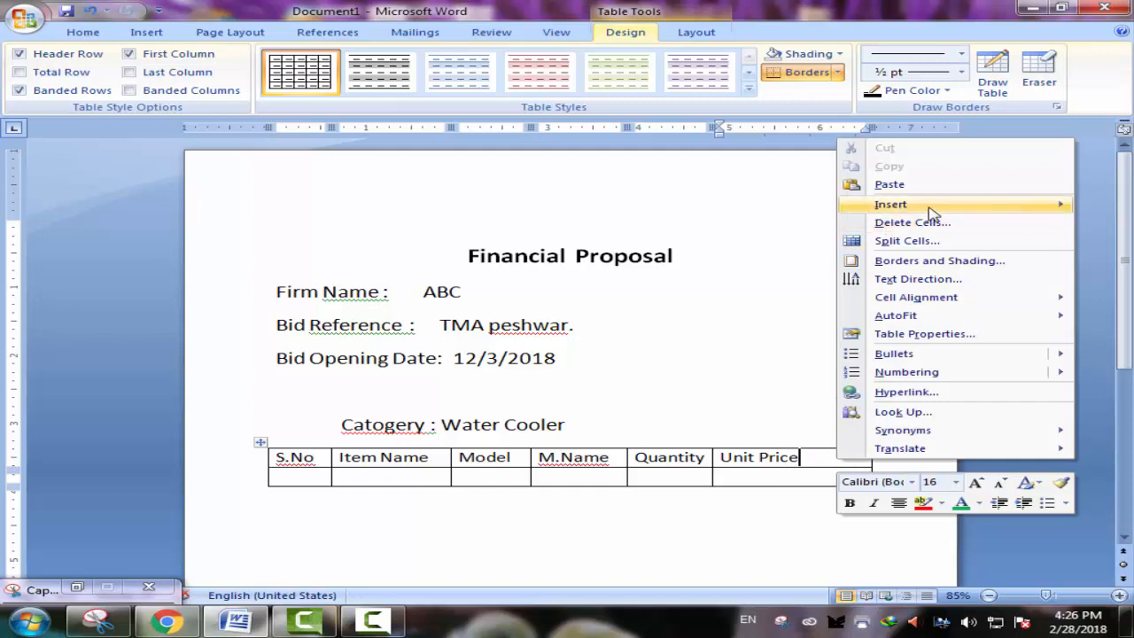
{"action": "mouse_move", "coordinate": [930, 210]}
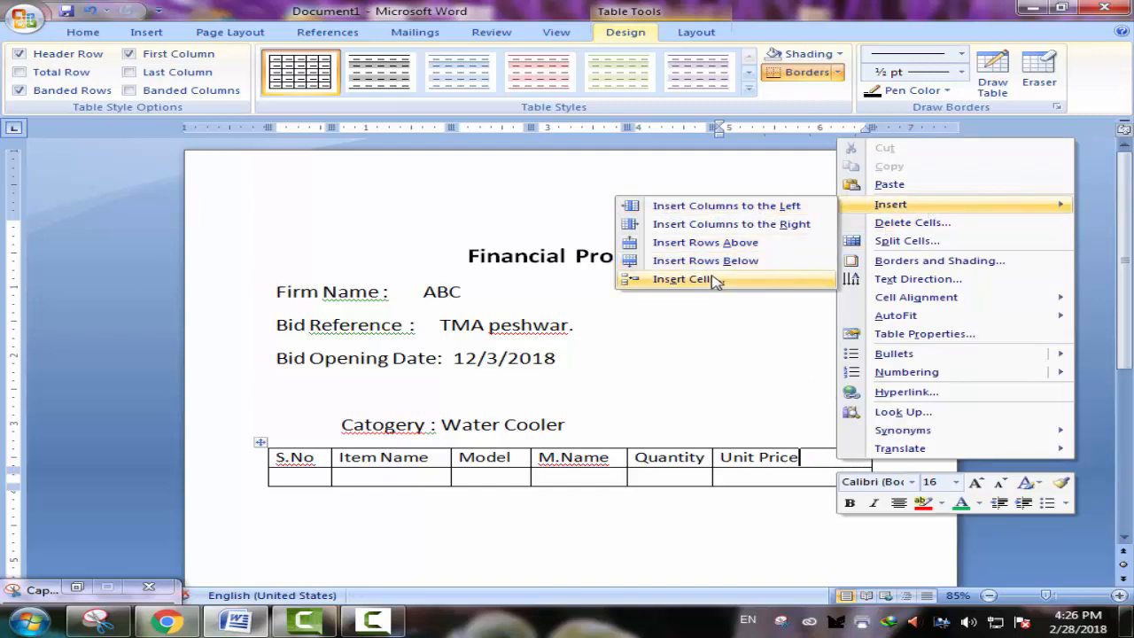
{"action": "left_click", "coordinate": [751, 224]}
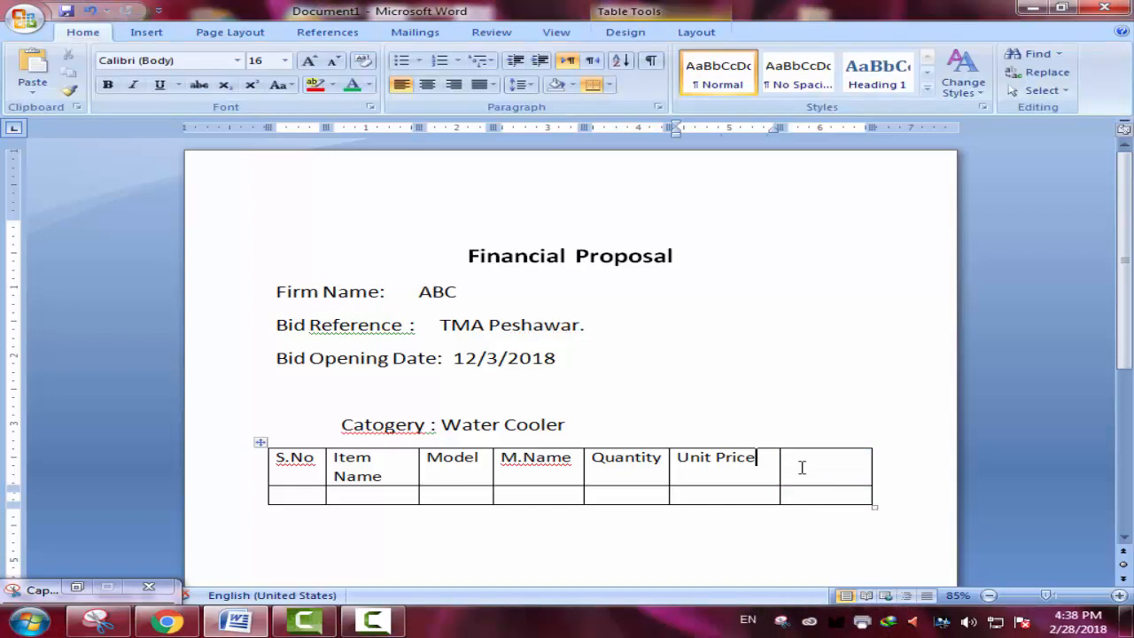
{"action": "left_click", "coordinate": [805, 461]}
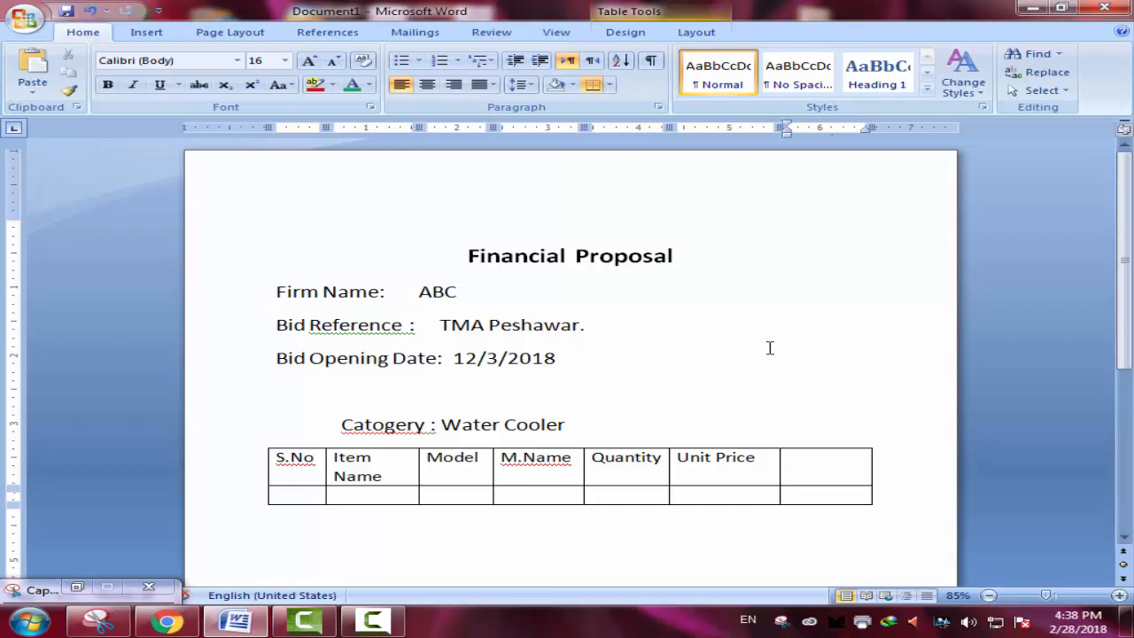
{"action": "type", "text": "t"}
{"action": "key", "text": "BackSpace"}
{"action": "type", "text": "Total Price"}
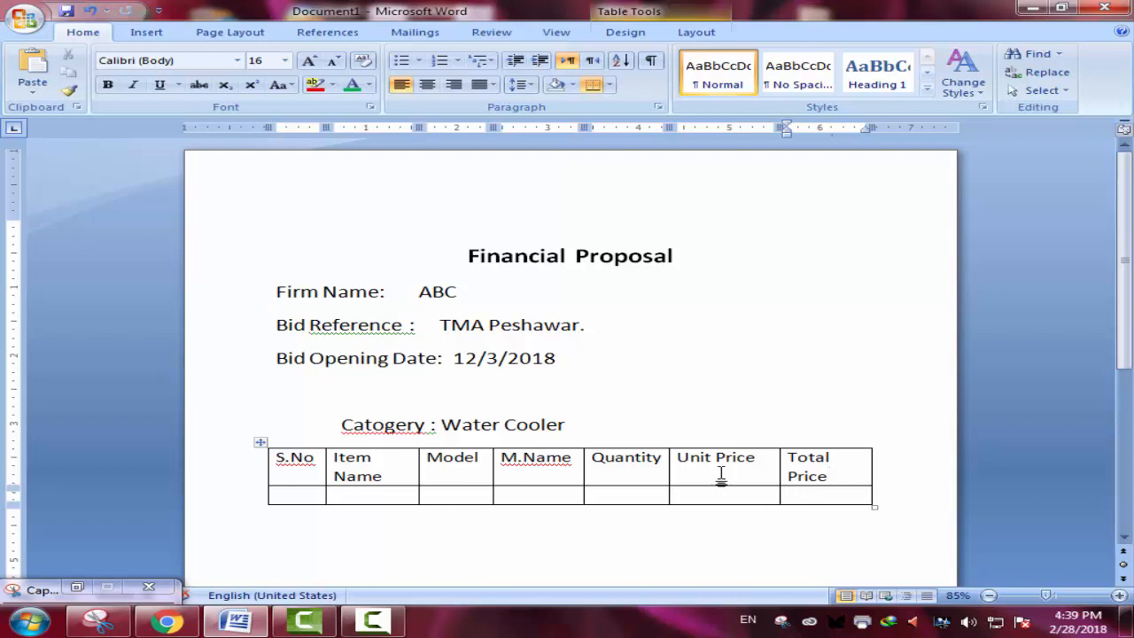
Add the line "Spesification:" a few blank lines below the table and start a new line under it
{"action": "scroll", "coordinate": [691, 482], "scroll_direction": "down", "scroll_amount": 1}
{"action": "scroll", "coordinate": [312, 504], "scroll_direction": "down", "scroll_amount": 1}
{"action": "scroll", "coordinate": [311, 503], "scroll_direction": "down", "scroll_amount": 2}
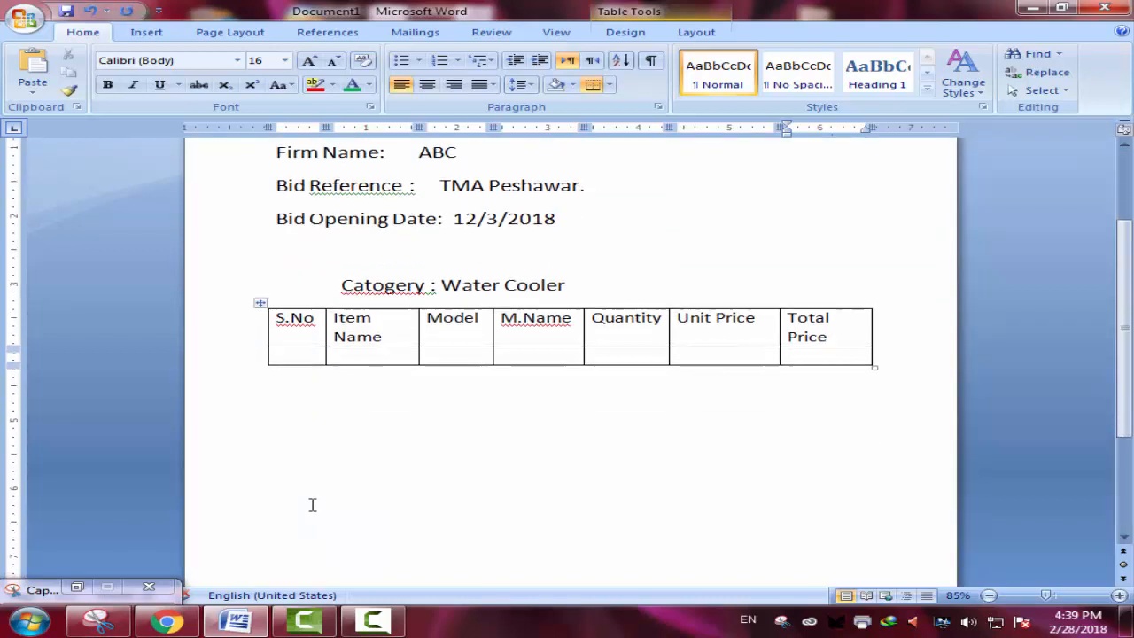
{"action": "left_click", "coordinate": [315, 425]}
{"action": "key", "text": "Return"}
{"action": "key", "text": "Return"}
{"action": "key", "text": "Return"}
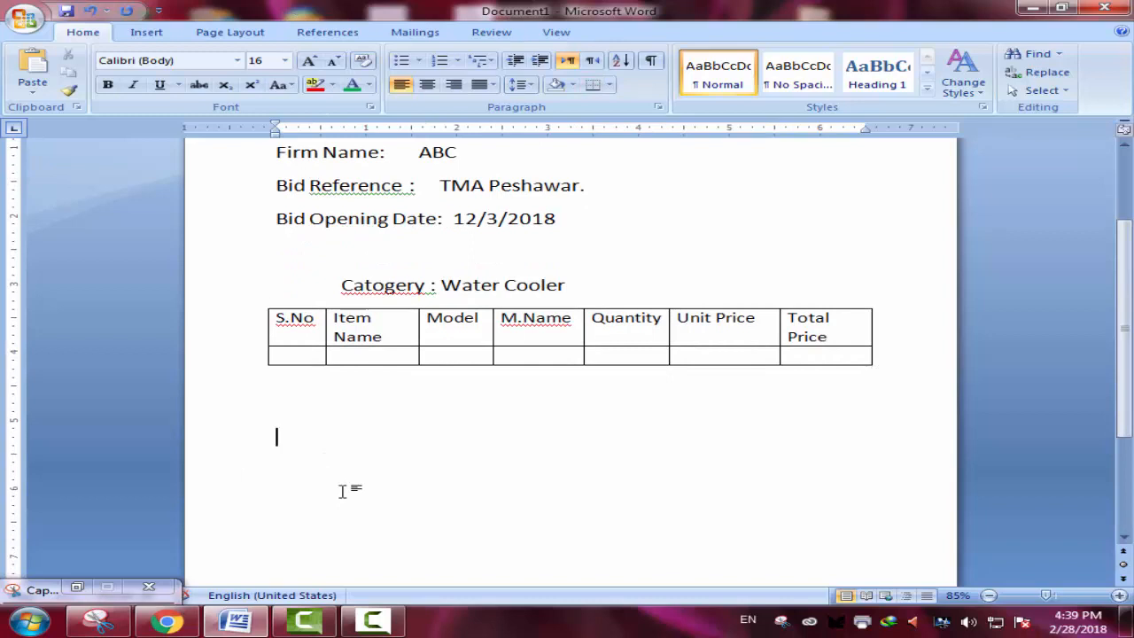
{"action": "type", "text": "Spe"}
{"action": "key", "text": "BackSpace"}
{"action": "type", "text": "fi"}
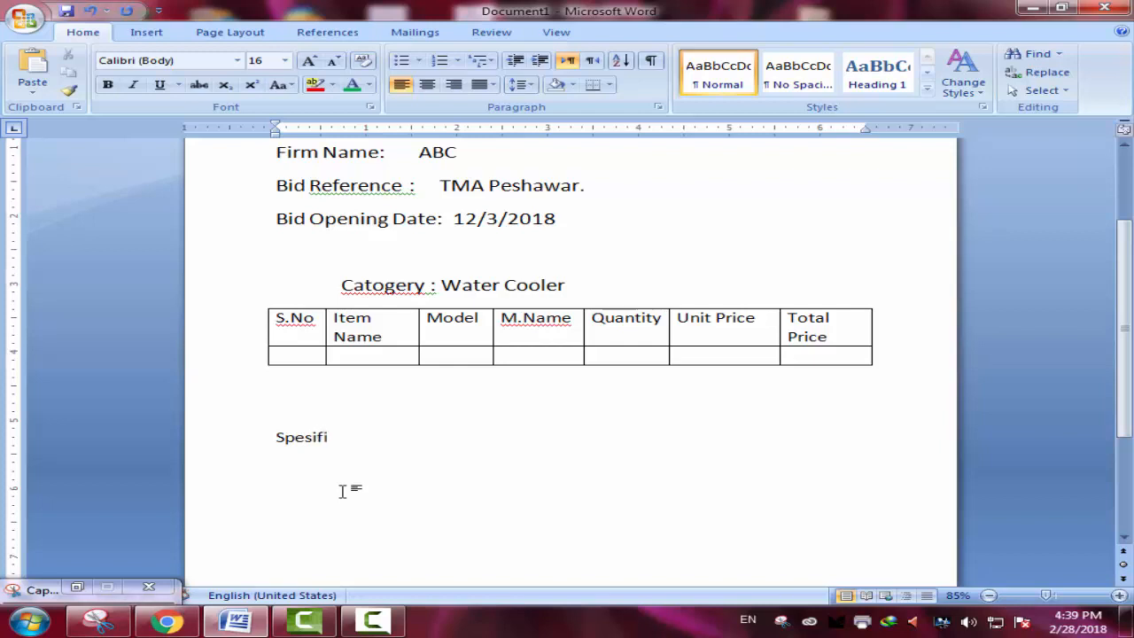
{"action": "type", "text": "cation"}
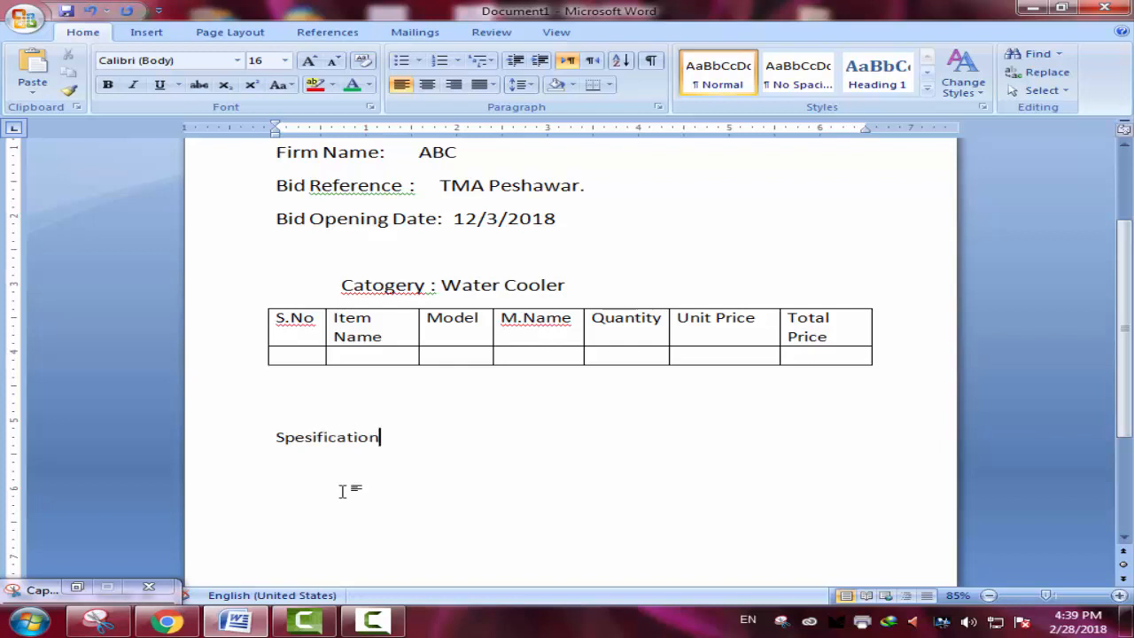
{"action": "type", "text": ":"}
{"action": "key", "text": "Return"}
Make the table's header row bold and give it grey shading
{"action": "scroll", "coordinate": [292, 522], "scroll_direction": "down", "scroll_amount": 2}
{"action": "scroll", "coordinate": [331, 384], "scroll_direction": "down", "scroll_amount": 2}
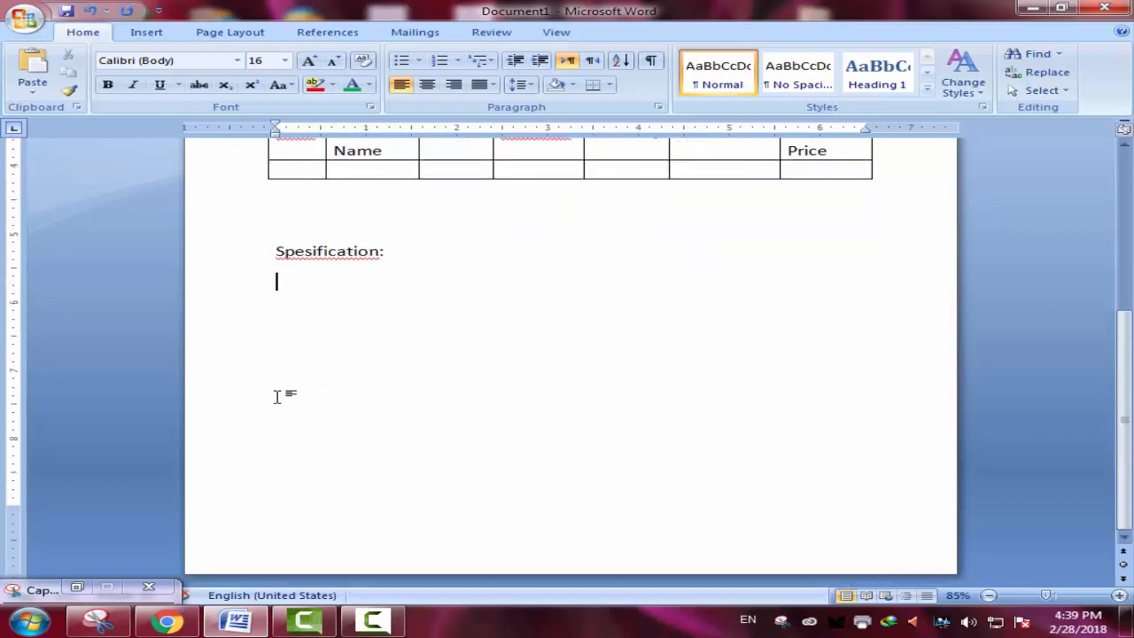
{"action": "scroll", "coordinate": [381, 389], "scroll_direction": "up", "scroll_amount": 4}
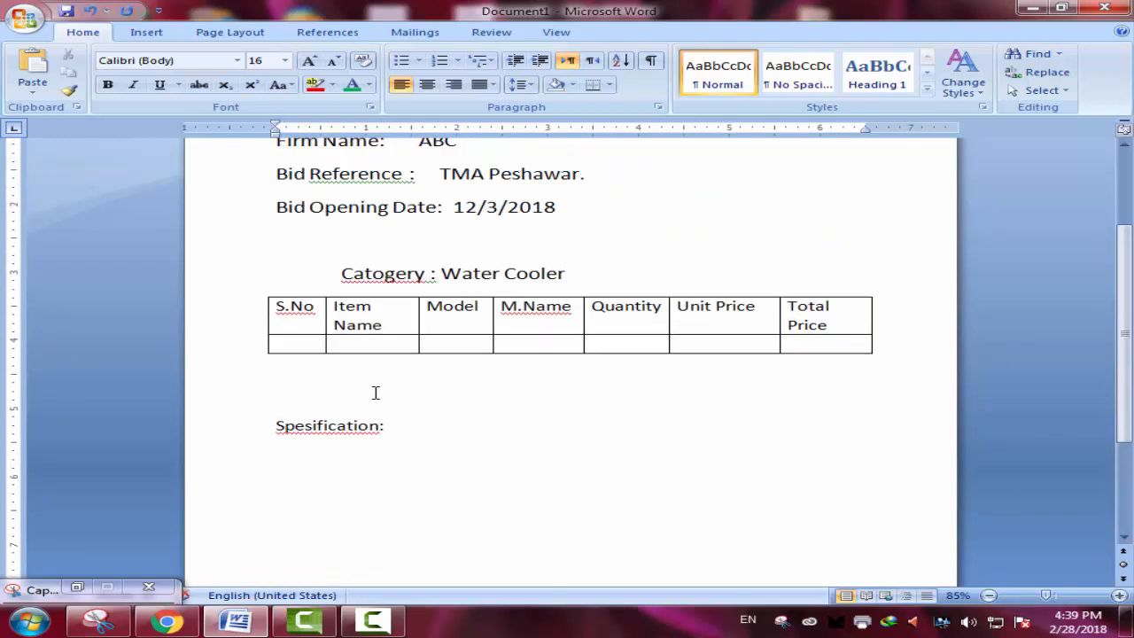
{"action": "scroll", "coordinate": [398, 408], "scroll_direction": "up", "scroll_amount": 3}
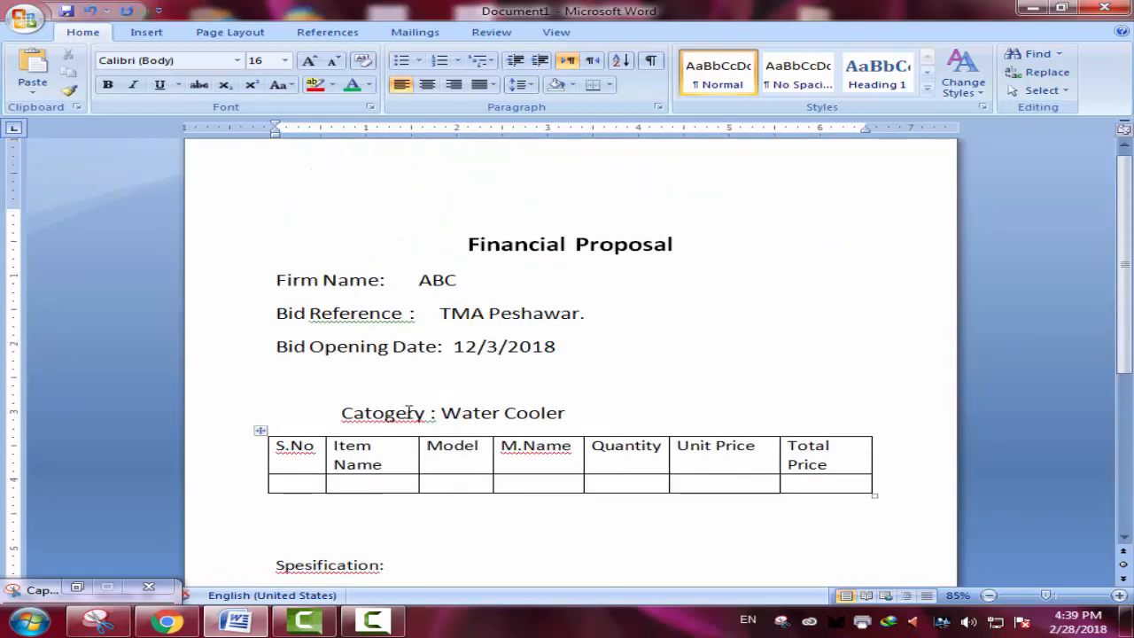
{"action": "scroll", "coordinate": [408, 412], "scroll_direction": "down", "scroll_amount": 2}
{"action": "scroll", "coordinate": [521, 410], "scroll_direction": "down", "scroll_amount": 1}
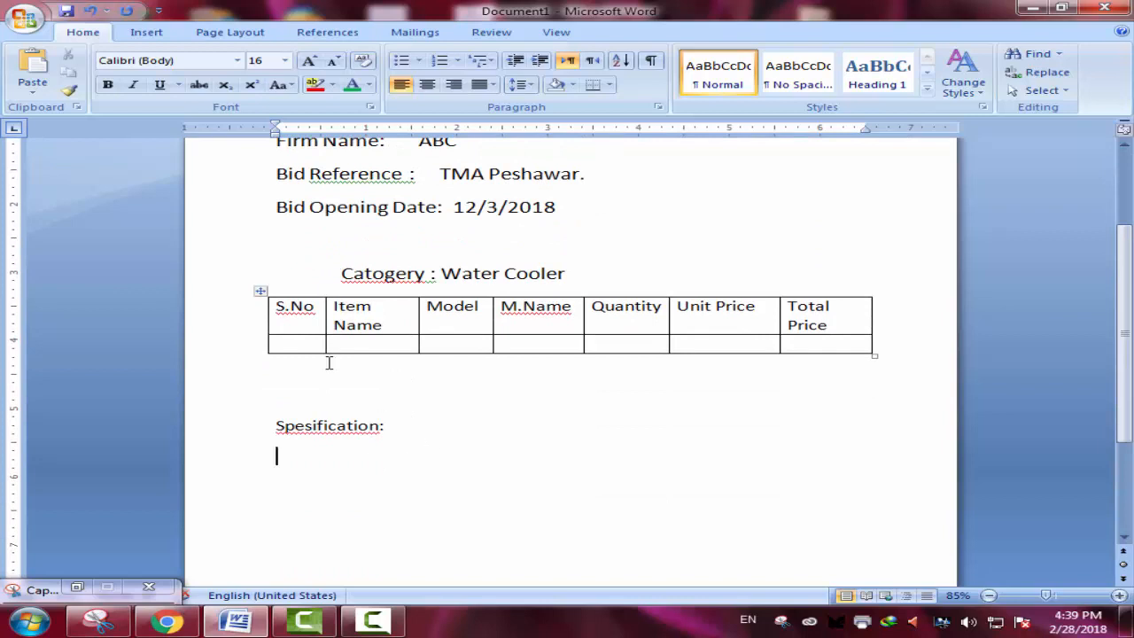
{"action": "left_click_drag", "start_coordinate": [286, 307], "coordinate": [809, 332]}
{"action": "left_click", "coordinate": [696, 32]}
{"action": "left_click", "coordinate": [625, 32]}
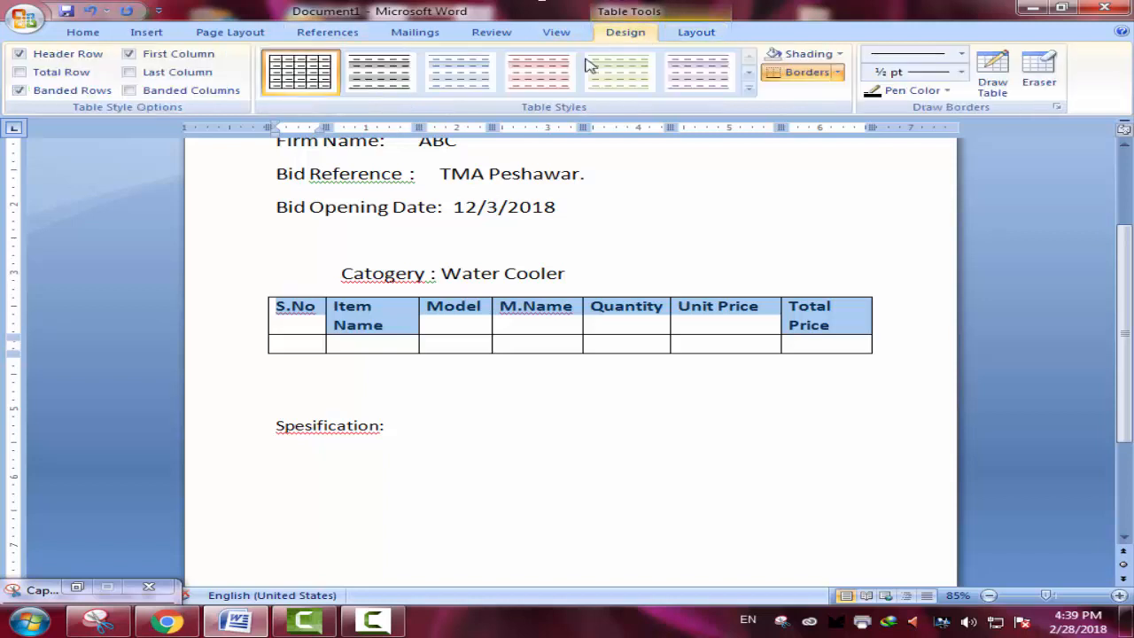
{"action": "left_click", "coordinate": [838, 58]}
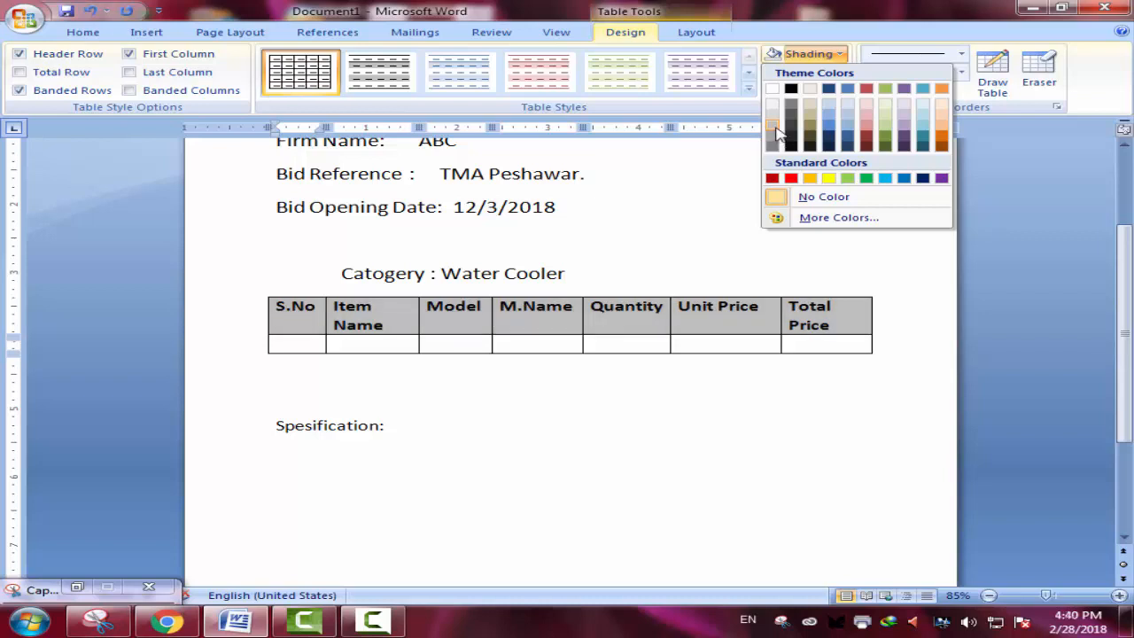
{"action": "left_click", "coordinate": [775, 130]}
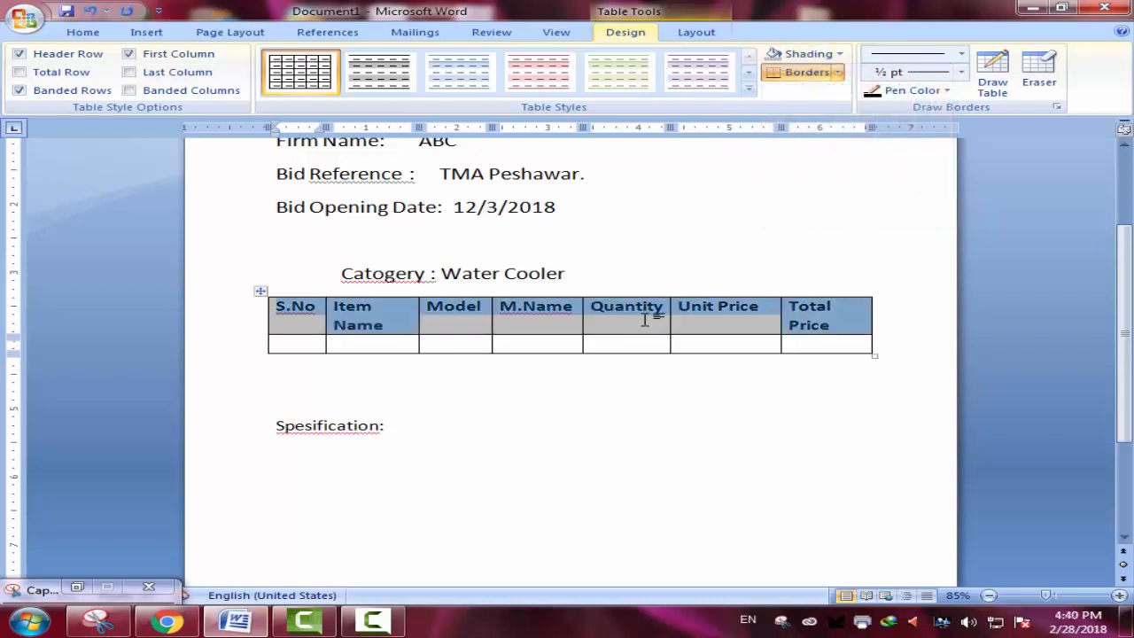
{"action": "left_click", "coordinate": [600, 322]}
Review the whole proposal page from the title down to the area below the specification line
{"action": "scroll", "coordinate": [475, 329], "scroll_direction": "up", "scroll_amount": 2}
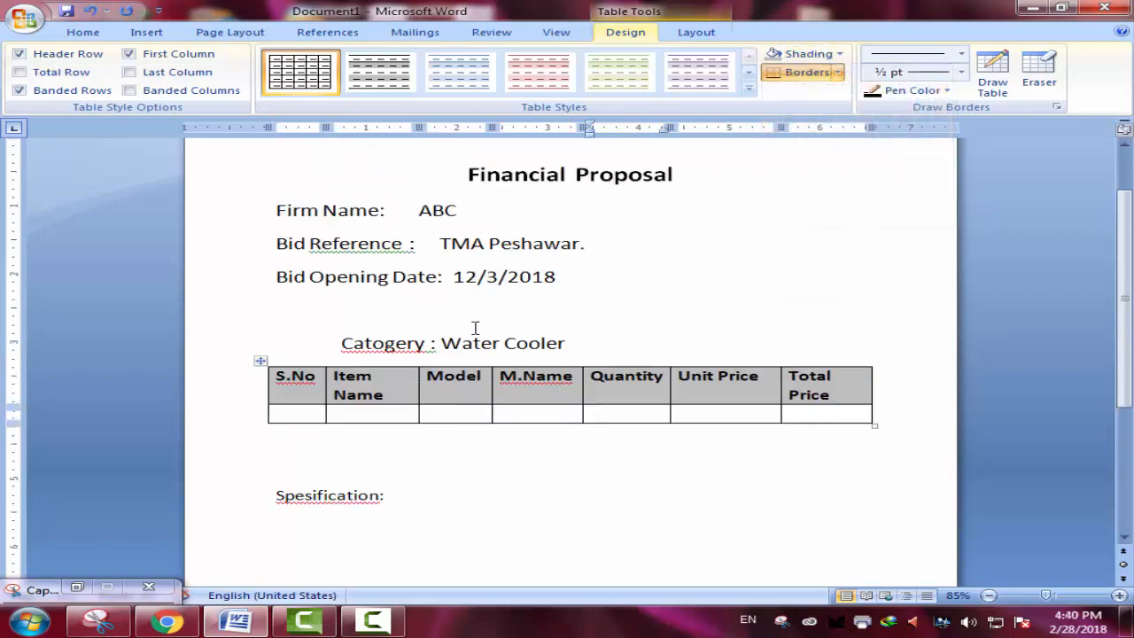
{"action": "scroll", "coordinate": [440, 268], "scroll_direction": "up", "scroll_amount": 2}
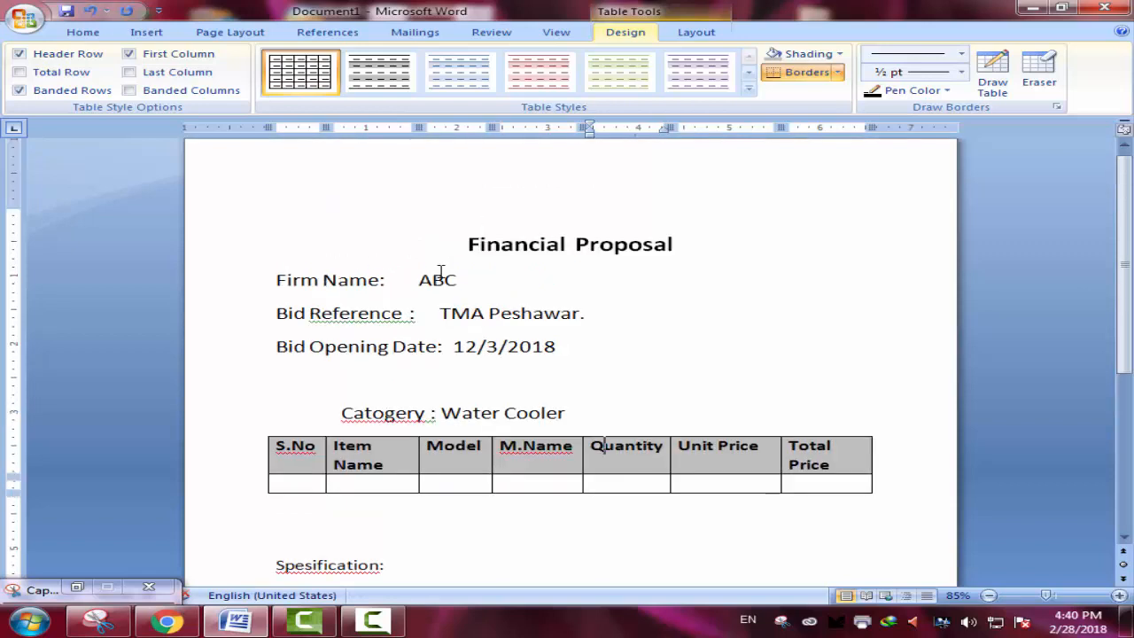
{"action": "scroll", "coordinate": [509, 274], "scroll_direction": "up", "scroll_amount": 1}
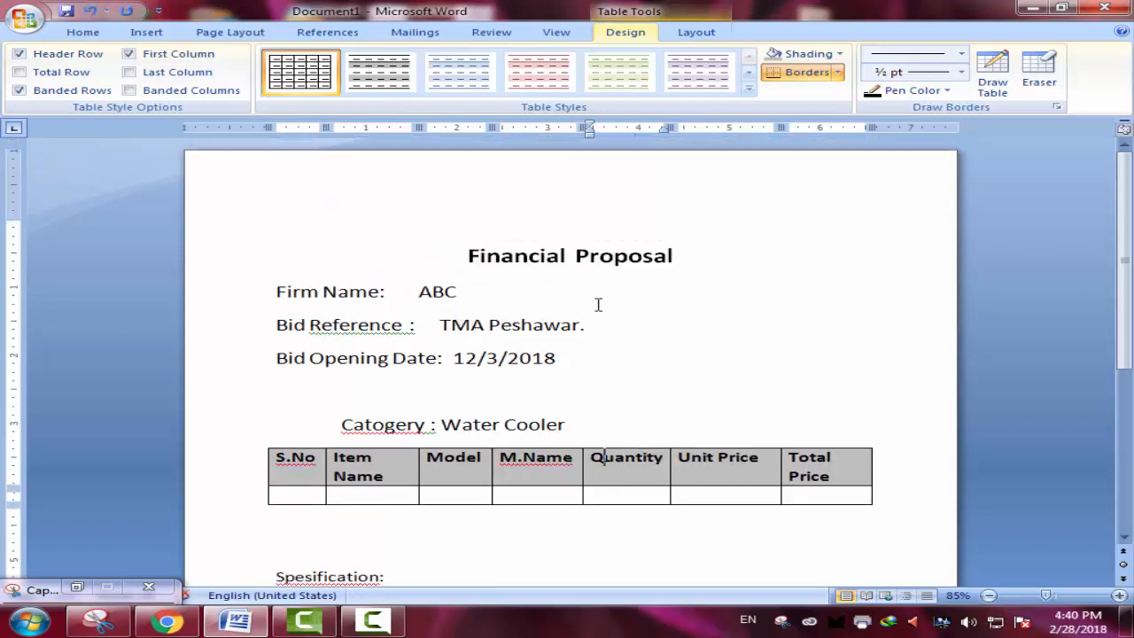
{"action": "scroll", "coordinate": [446, 286], "scroll_direction": "down", "scroll_amount": 1}
{"action": "scroll", "coordinate": [408, 332], "scroll_direction": "down", "scroll_amount": 2}
{"action": "scroll", "coordinate": [400, 324], "scroll_direction": "down", "scroll_amount": 4}
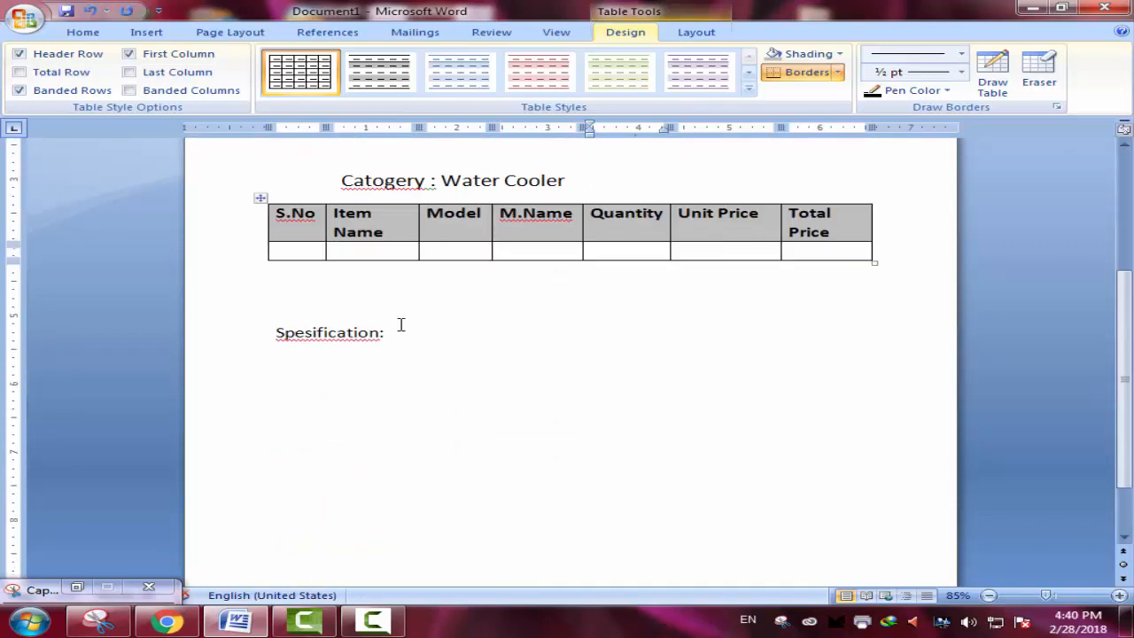
{"action": "scroll", "coordinate": [402, 364], "scroll_direction": "down", "scroll_amount": 2}
{"action": "scroll", "coordinate": [425, 364], "scroll_direction": "up", "scroll_amount": 9}
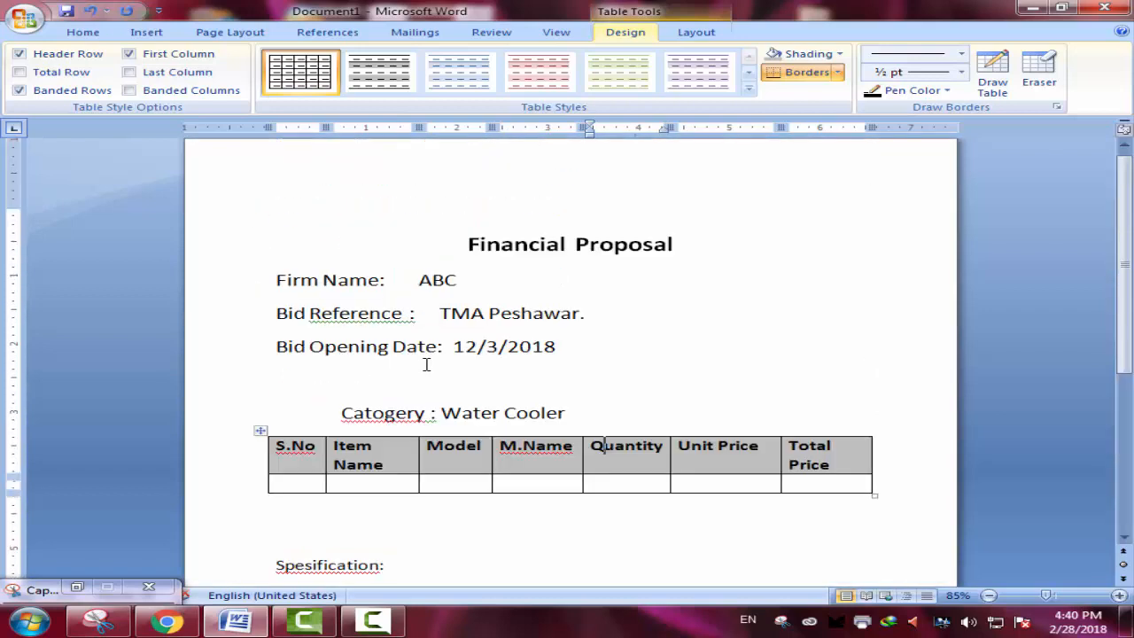
{"action": "scroll", "coordinate": [426, 364], "scroll_direction": "down", "scroll_amount": 8}
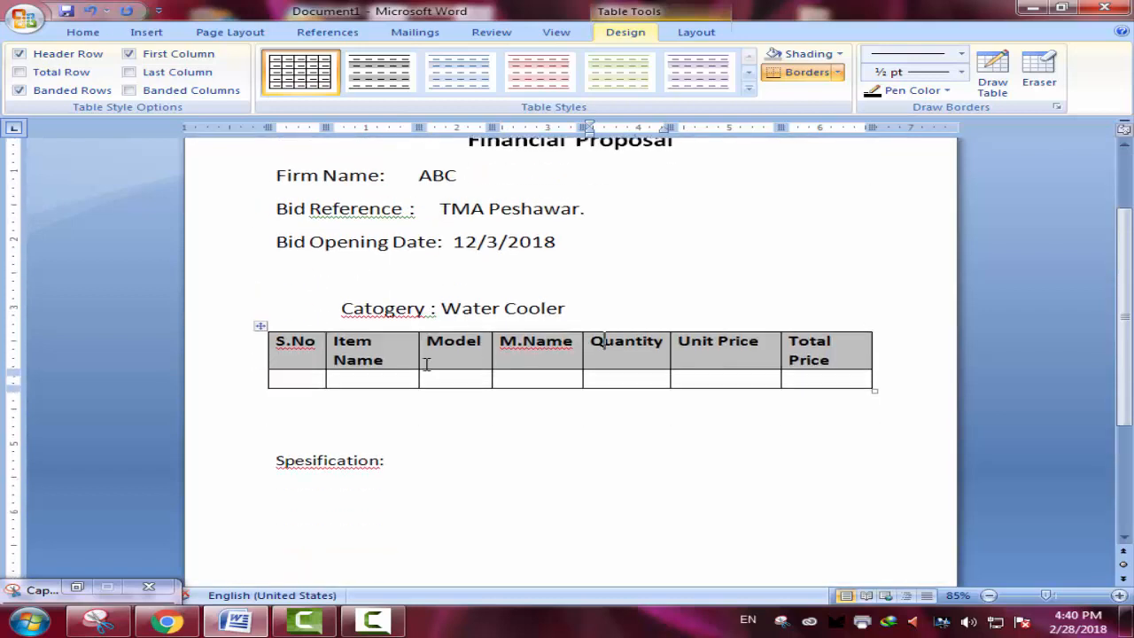
{"action": "scroll", "coordinate": [426, 364], "scroll_direction": "up", "scroll_amount": 6}
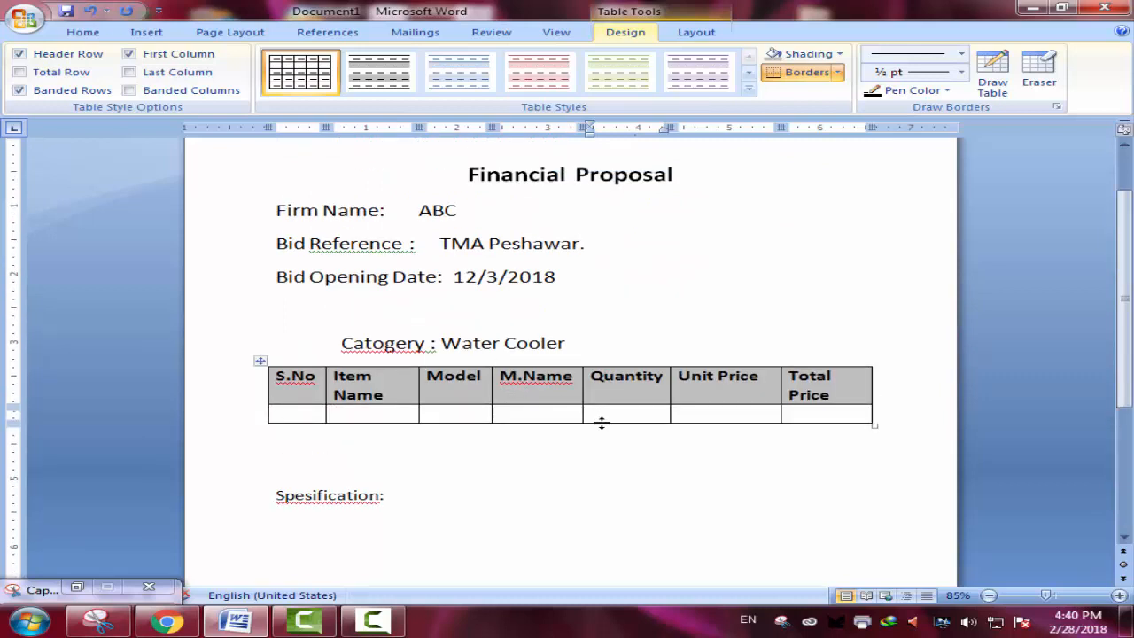
{"action": "scroll", "coordinate": [601, 423], "scroll_direction": "up", "scroll_amount": 3}
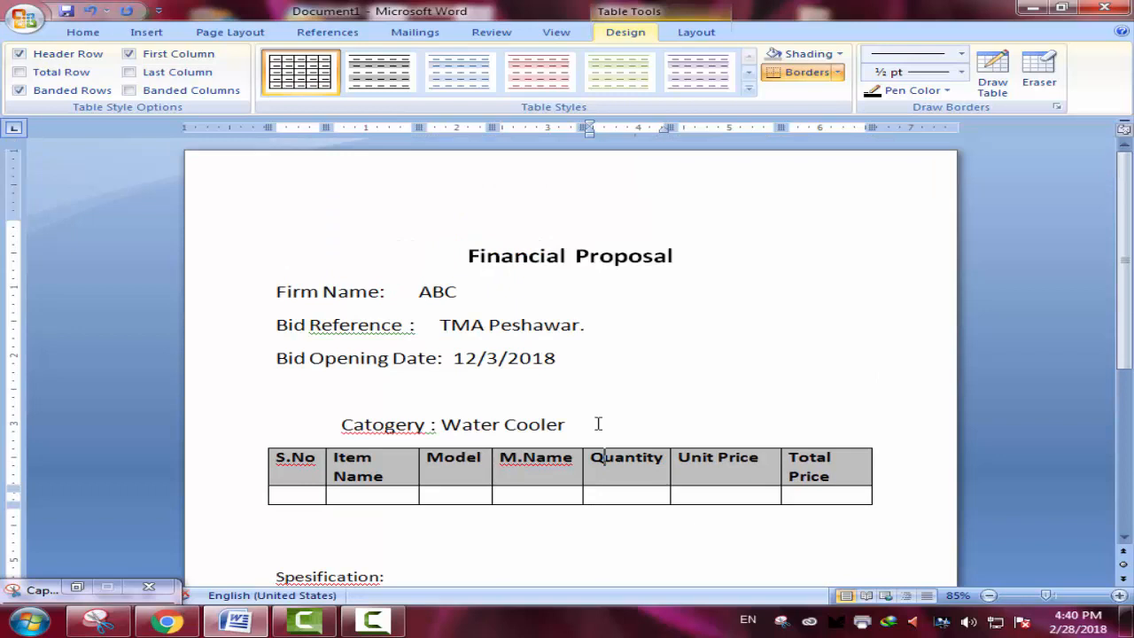